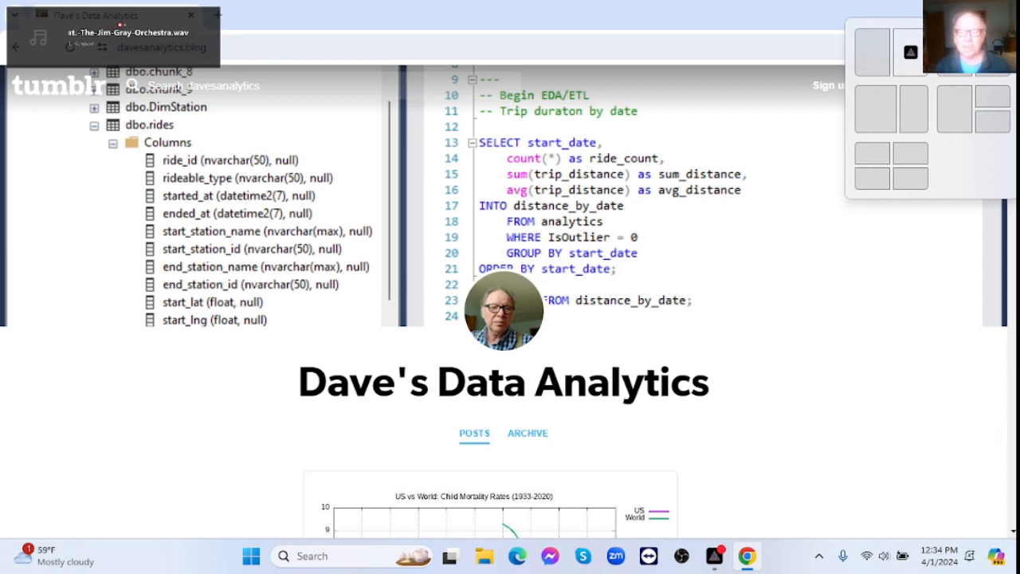
Step: Look through the posts on the Dave's Data Analytics blog, including the mortality, plastic recycling and cherry blossom charts
{"action": "scroll", "coordinate": [712, 263], "scroll_direction": "down", "scroll_amount": 3}
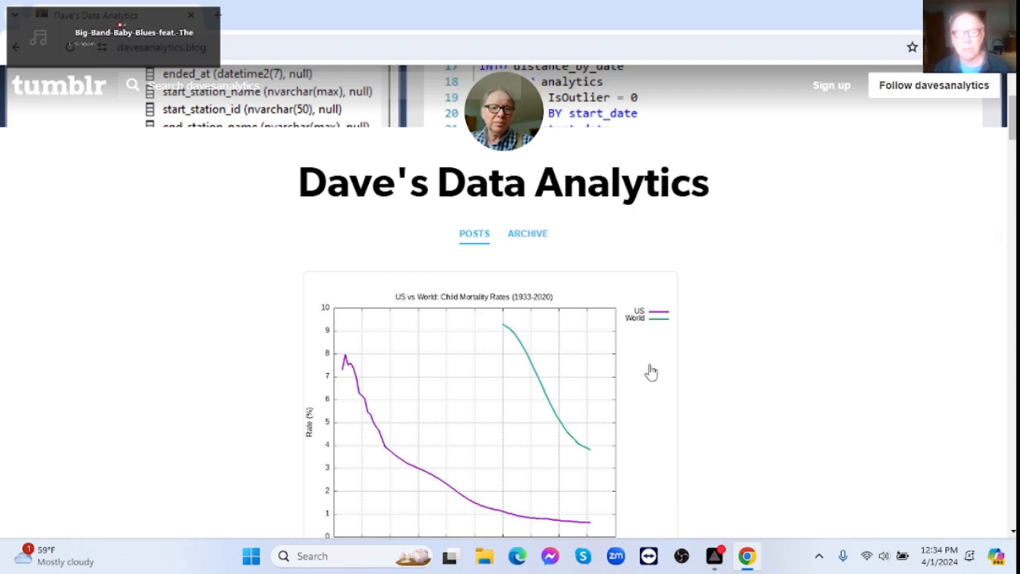
{"action": "scroll", "coordinate": [500, 399], "scroll_direction": "down", "scroll_amount": 2}
{"action": "scroll", "coordinate": [500, 398], "scroll_direction": "down", "scroll_amount": 9}
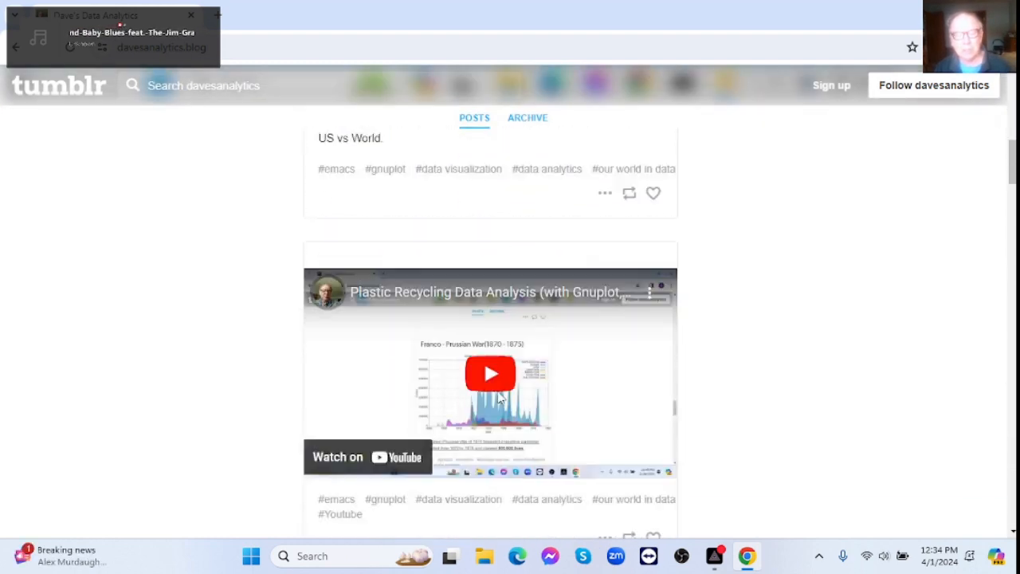
{"action": "scroll", "coordinate": [500, 399], "scroll_direction": "up", "scroll_amount": 1}
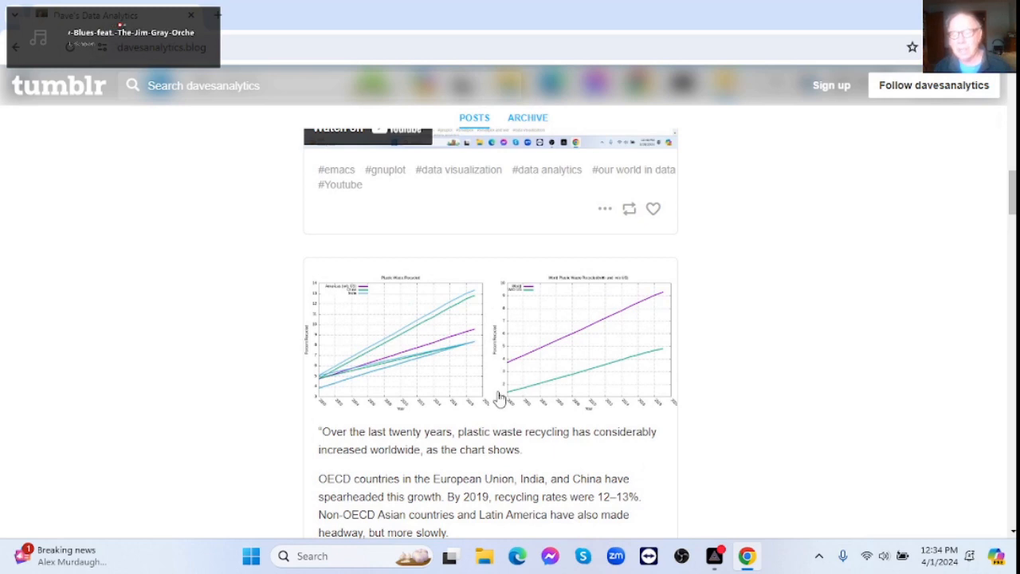
{"action": "scroll", "coordinate": [500, 399], "scroll_direction": "down", "scroll_amount": 6}
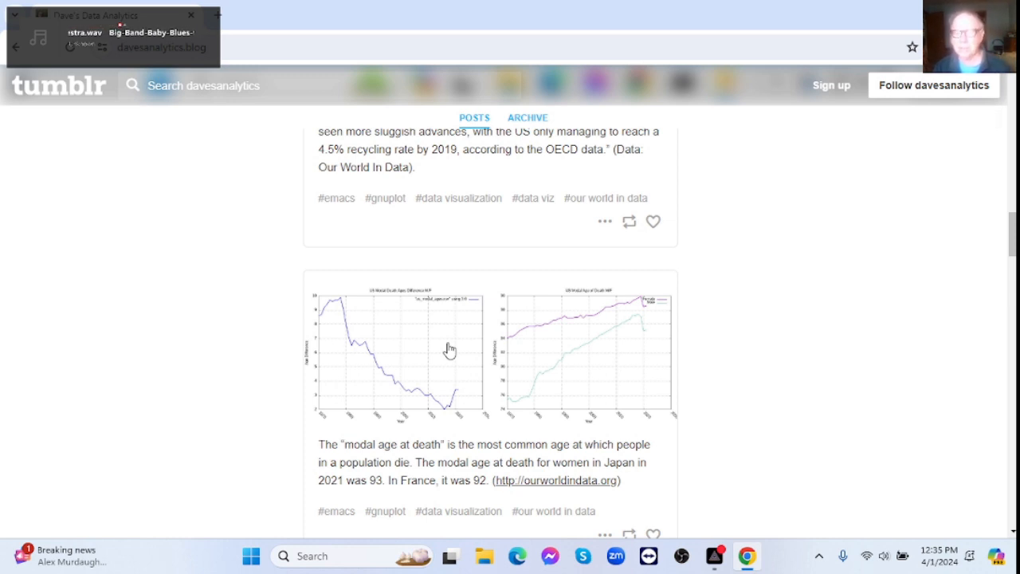
{"action": "scroll", "coordinate": [449, 349], "scroll_direction": "down", "scroll_amount": 9}
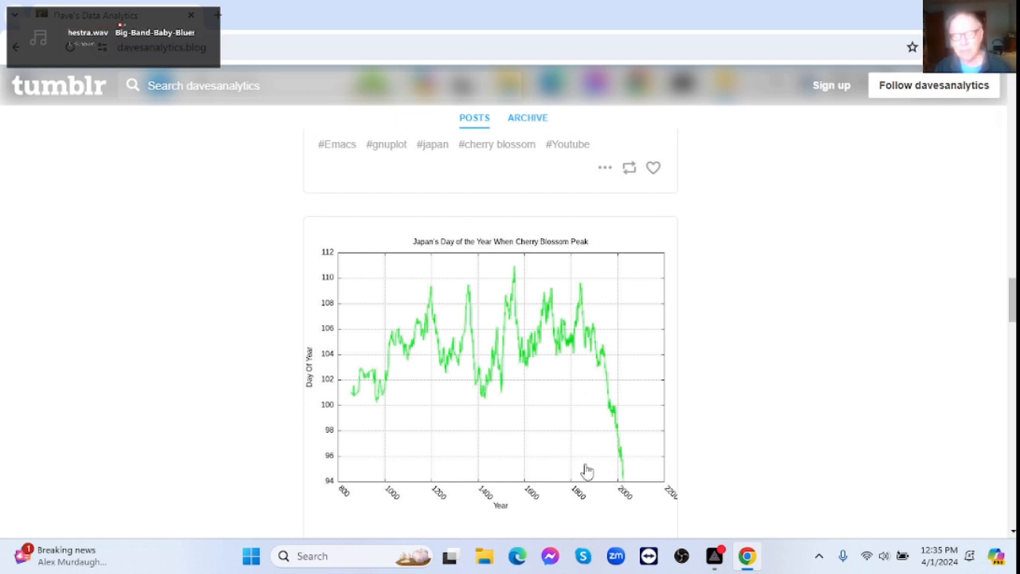
{"action": "scroll", "coordinate": [565, 466], "scroll_direction": "down", "scroll_amount": 7}
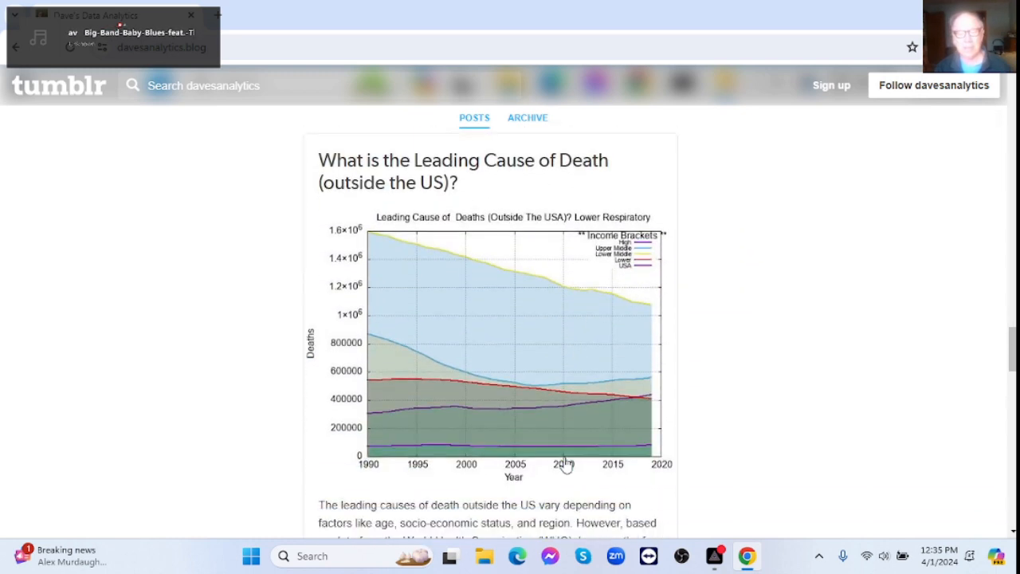
{"action": "scroll", "coordinate": [565, 466], "scroll_direction": "up", "scroll_amount": 1}
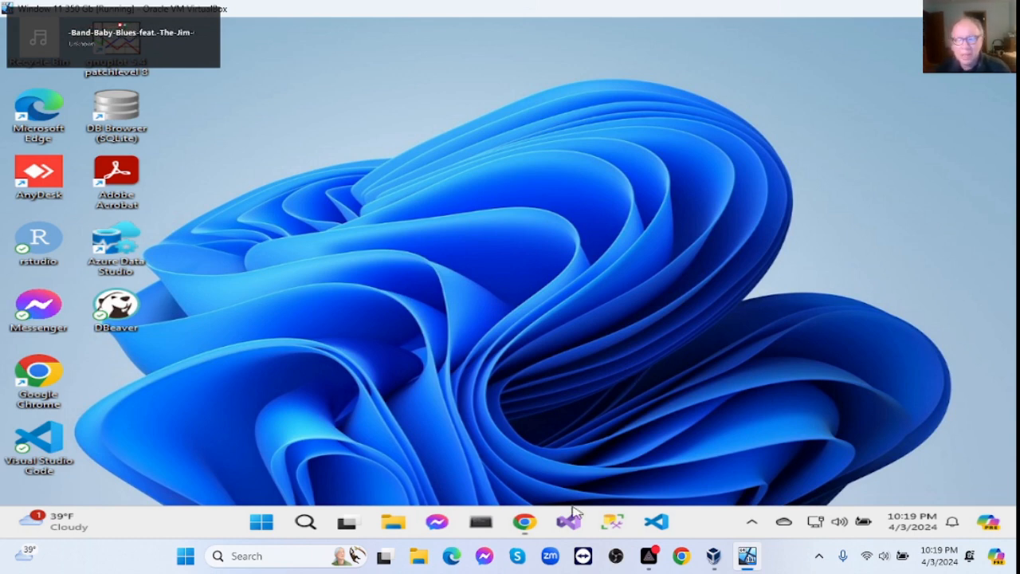
Step: Switch to Chrome in the virtual machine and read the SSIS Join vs Lookup conversation's section on the Join component
{"action": "left_click", "coordinate": [523, 526]}
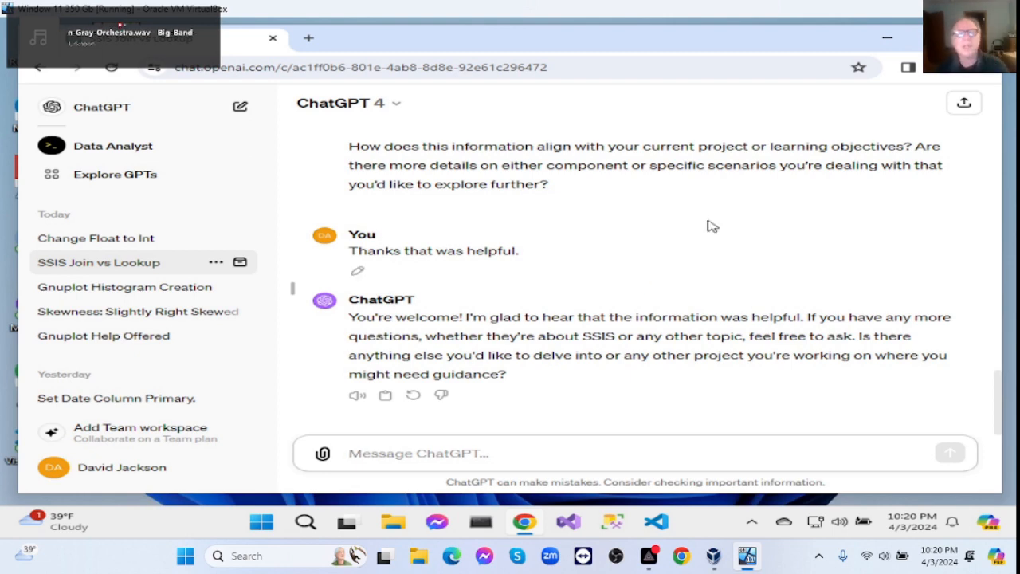
{"action": "scroll", "coordinate": [713, 226], "scroll_direction": "up", "scroll_amount": 1}
{"action": "scroll", "coordinate": [714, 227], "scroll_direction": "up", "scroll_amount": 10}
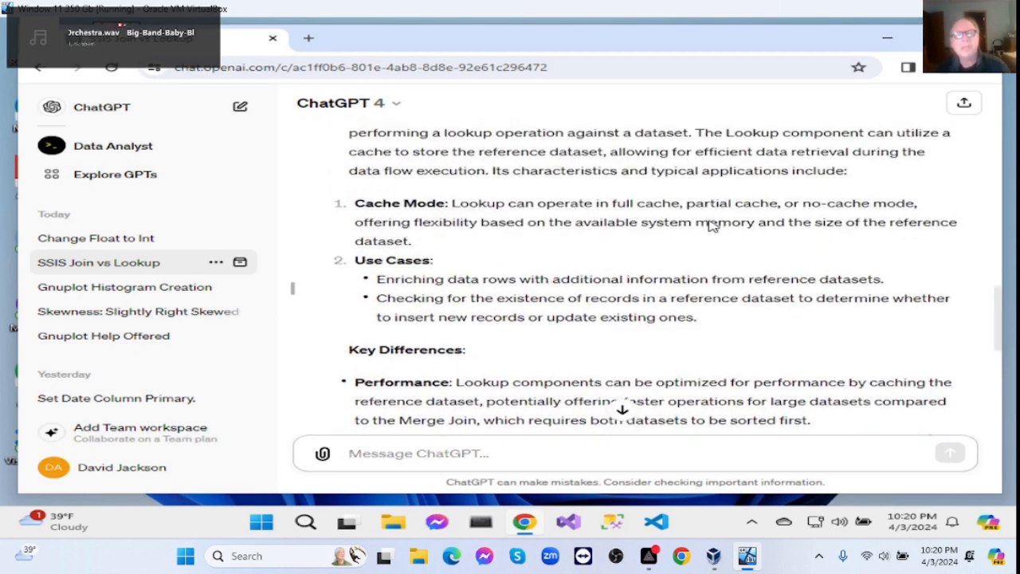
{"action": "scroll", "coordinate": [714, 227], "scroll_direction": "up", "scroll_amount": 8}
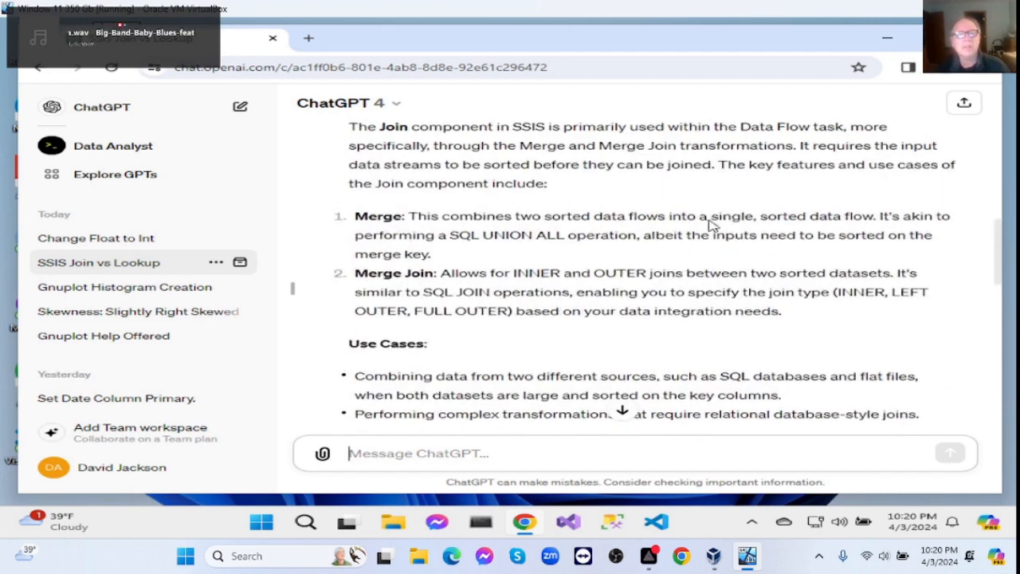
{"action": "scroll", "coordinate": [713, 226], "scroll_direction": "up", "scroll_amount": 4}
{"action": "scroll", "coordinate": [710, 230], "scroll_direction": "down", "scroll_amount": 1}
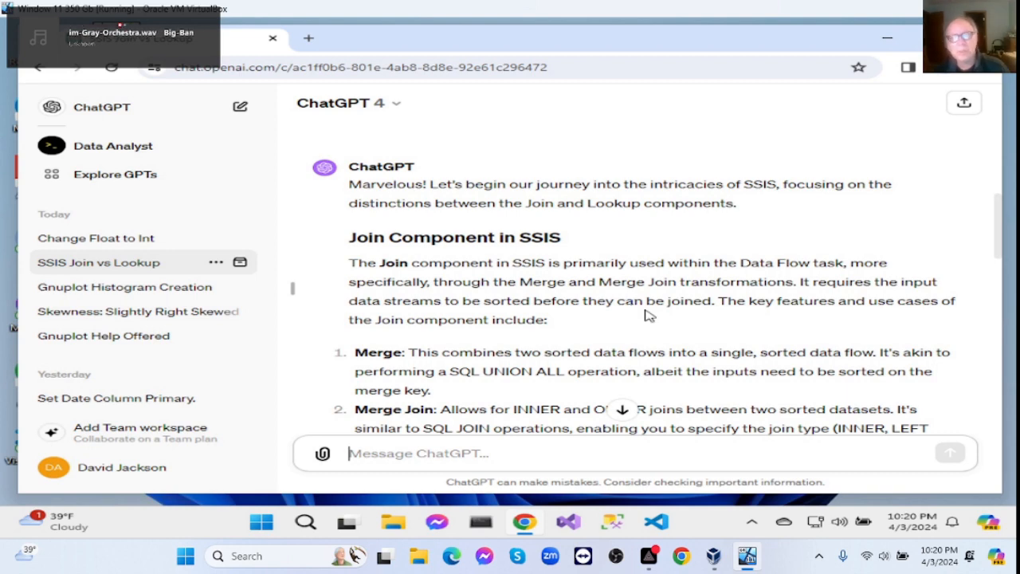
{"action": "scroll", "coordinate": [648, 315], "scroll_direction": "down", "scroll_amount": 1}
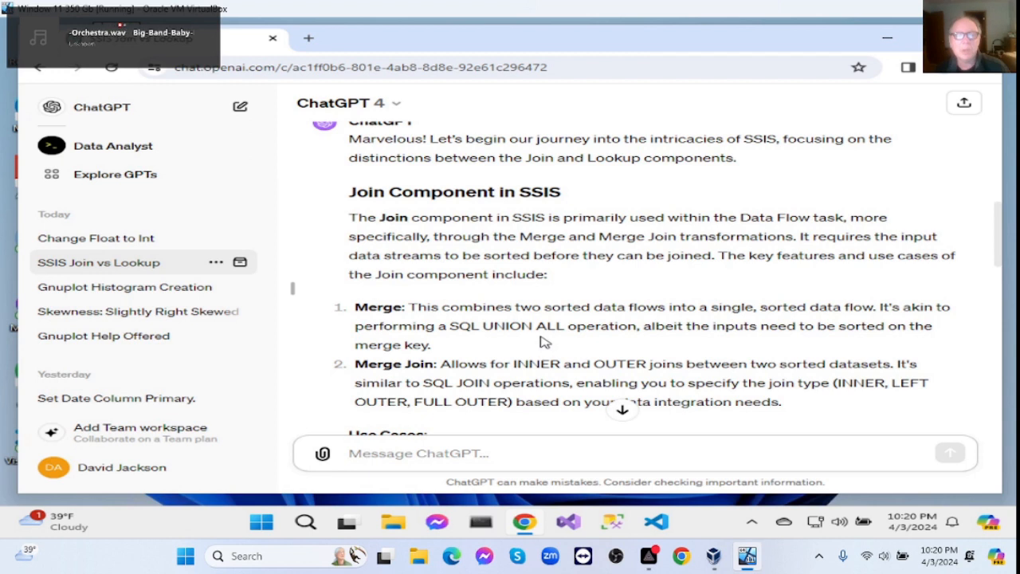
{"action": "scroll", "coordinate": [544, 341], "scroll_direction": "down", "scroll_amount": 1}
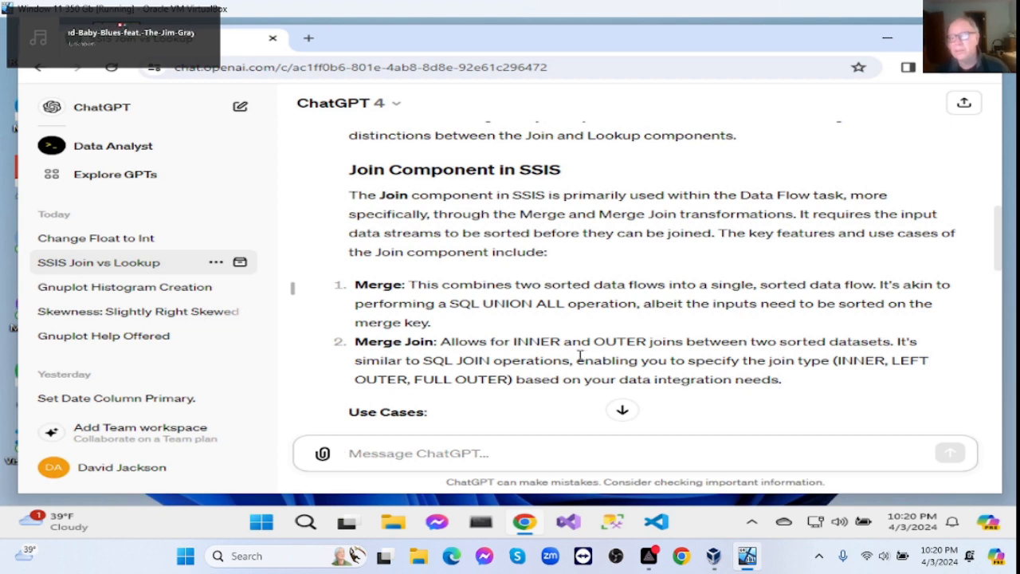
{"action": "scroll", "coordinate": [556, 344], "scroll_direction": "down", "scroll_amount": 3}
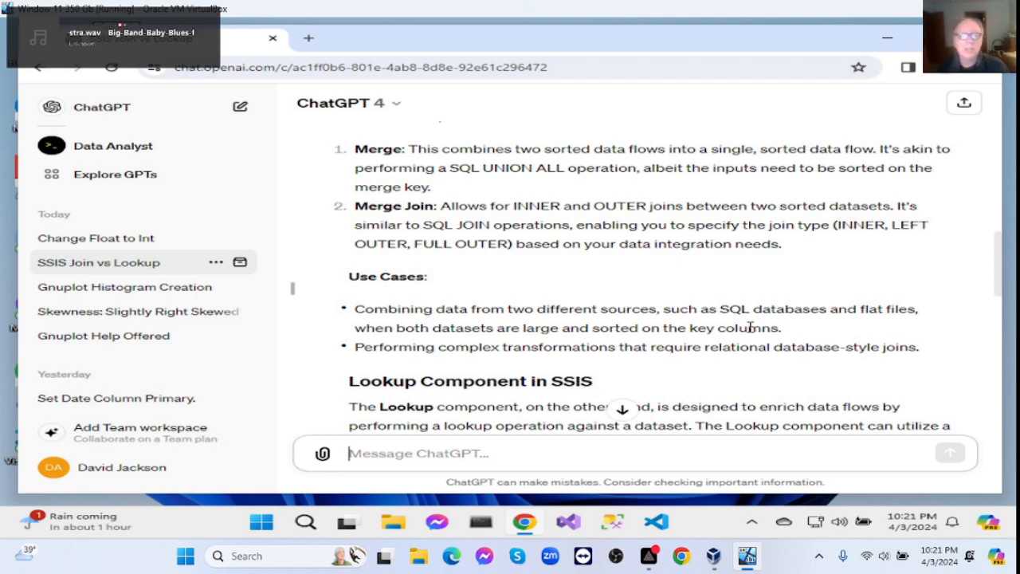
Step: Read the conversation's sections on the Lookup component in SSIS and the key differences between Lookup and Merge Join
{"action": "scroll", "coordinate": [750, 327], "scroll_direction": "down", "scroll_amount": 2}
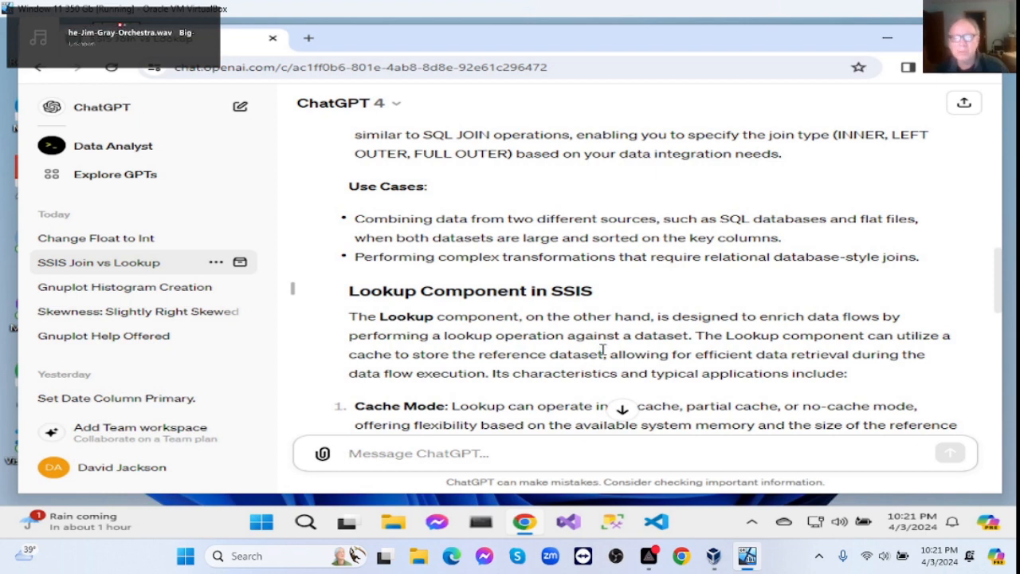
{"action": "scroll", "coordinate": [604, 351], "scroll_direction": "down", "scroll_amount": 3}
{"action": "scroll", "coordinate": [611, 348], "scroll_direction": "down", "scroll_amount": 1}
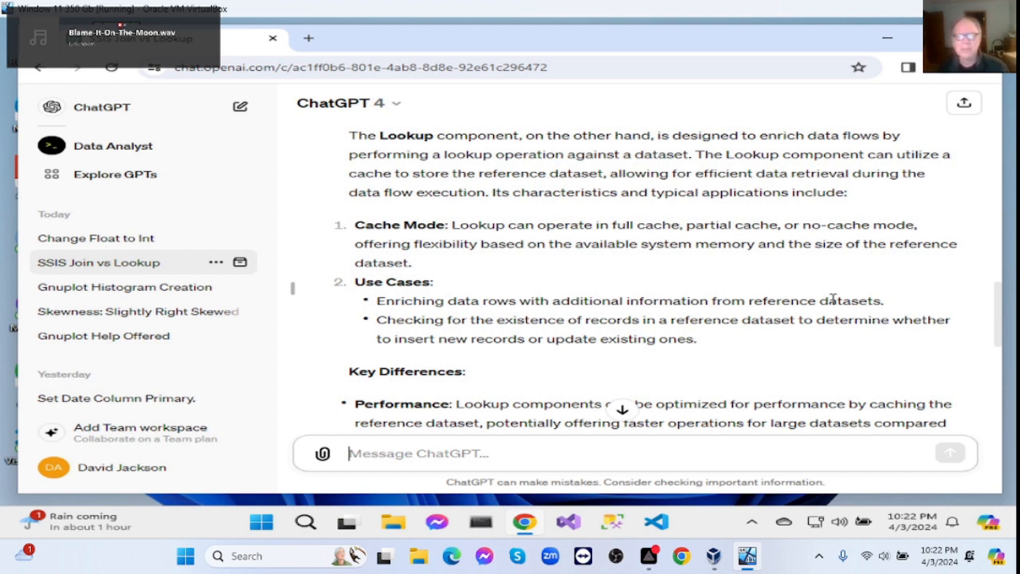
{"action": "scroll", "coordinate": [869, 349], "scroll_direction": "down", "scroll_amount": 1}
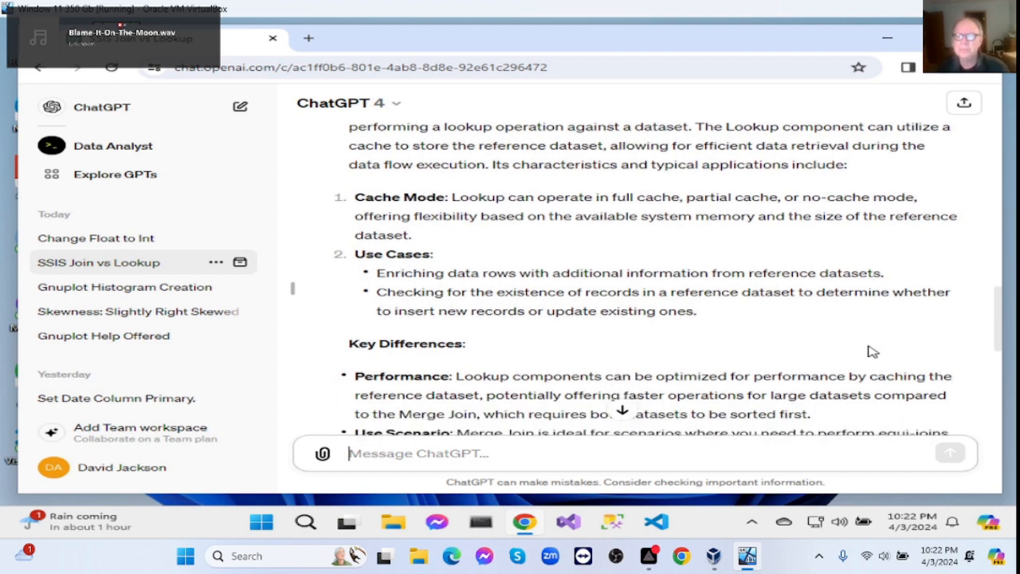
{"action": "scroll", "coordinate": [869, 368], "scroll_direction": "down", "scroll_amount": 1}
{"action": "scroll", "coordinate": [869, 368], "scroll_direction": "down", "scroll_amount": 1}
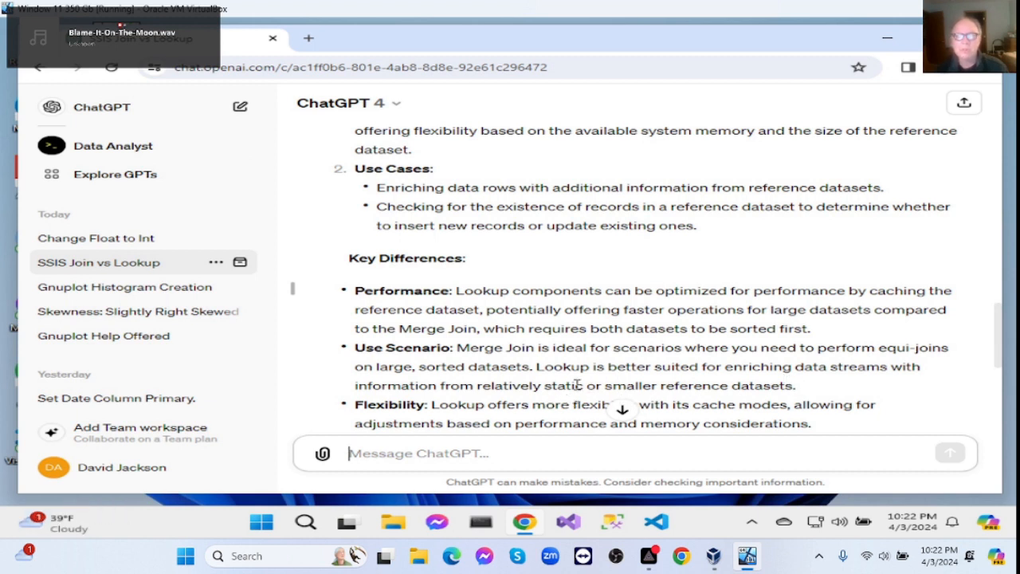
{"action": "scroll", "coordinate": [673, 391], "scroll_direction": "down", "scroll_amount": 1}
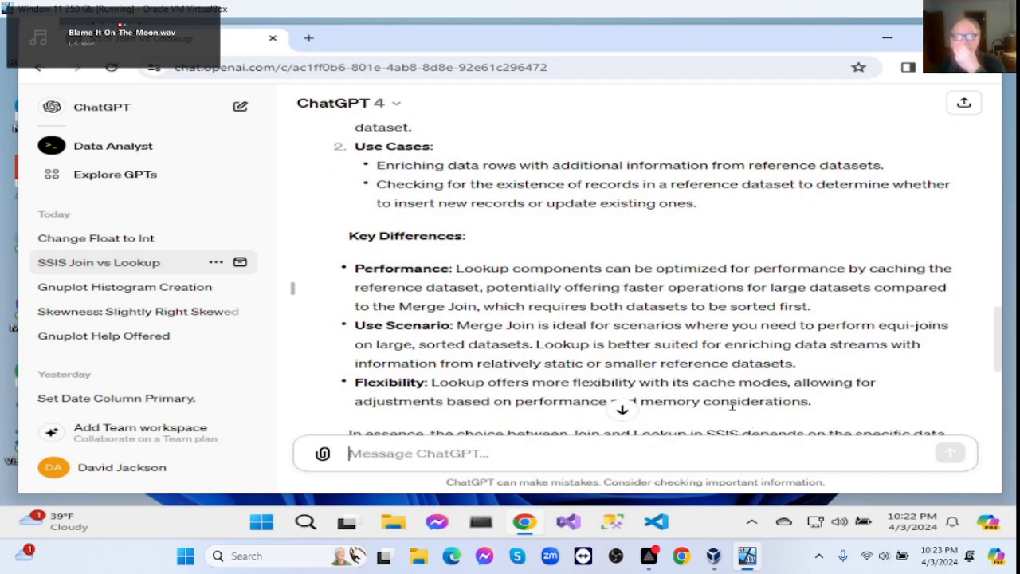
{"action": "scroll", "coordinate": [727, 396], "scroll_direction": "down", "scroll_amount": 1}
{"action": "scroll", "coordinate": [727, 396], "scroll_direction": "down", "scroll_amount": 2}
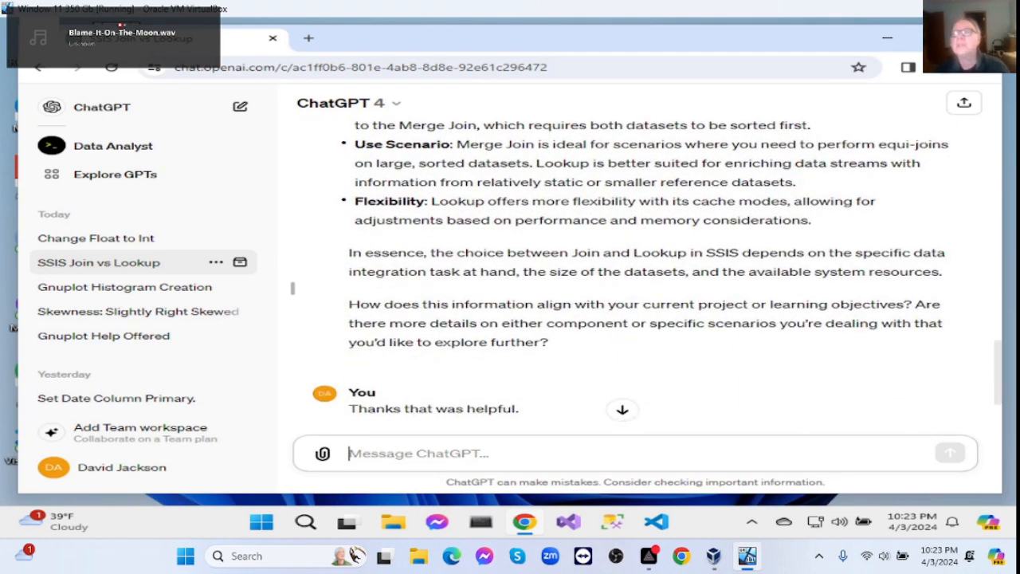
Step: Close the browser, switch to Visual Studio 2022, and open the Data Flow Task of SSIS_LOOKUP.sln
{"action": "left_click", "coordinate": [980, 38]}
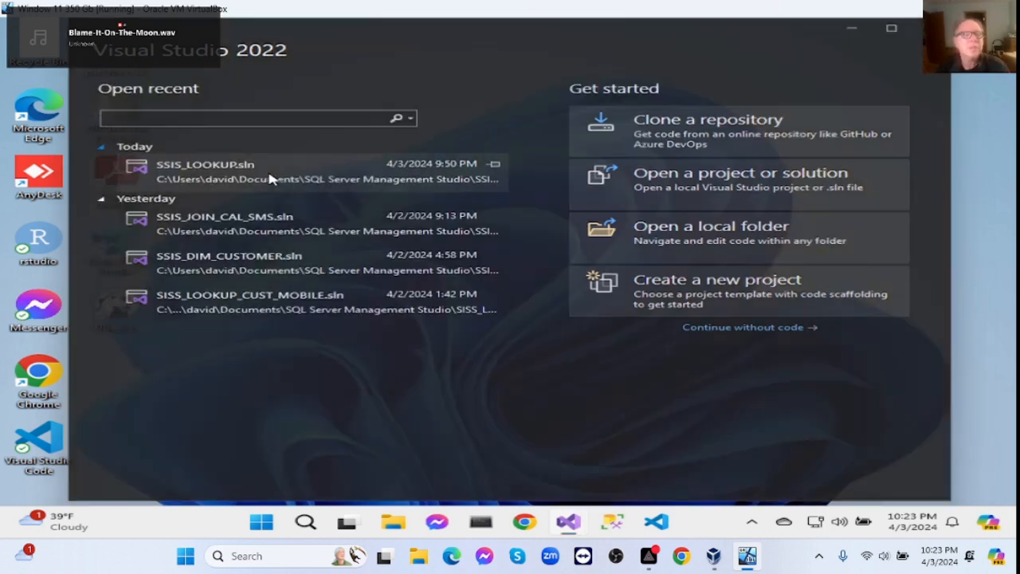
{"action": "left_click", "coordinate": [271, 177]}
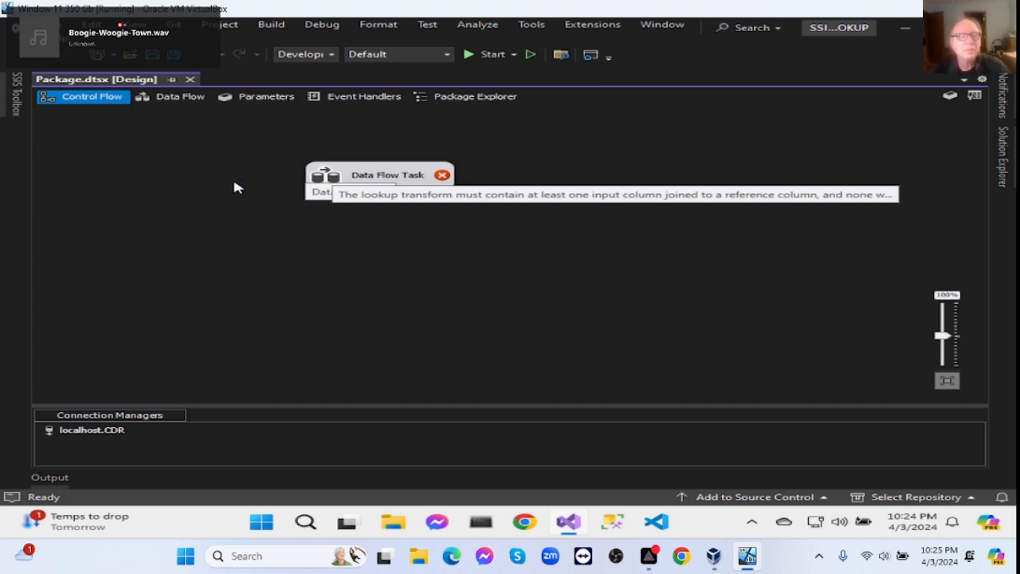
{"action": "double_click", "coordinate": [378, 174]}
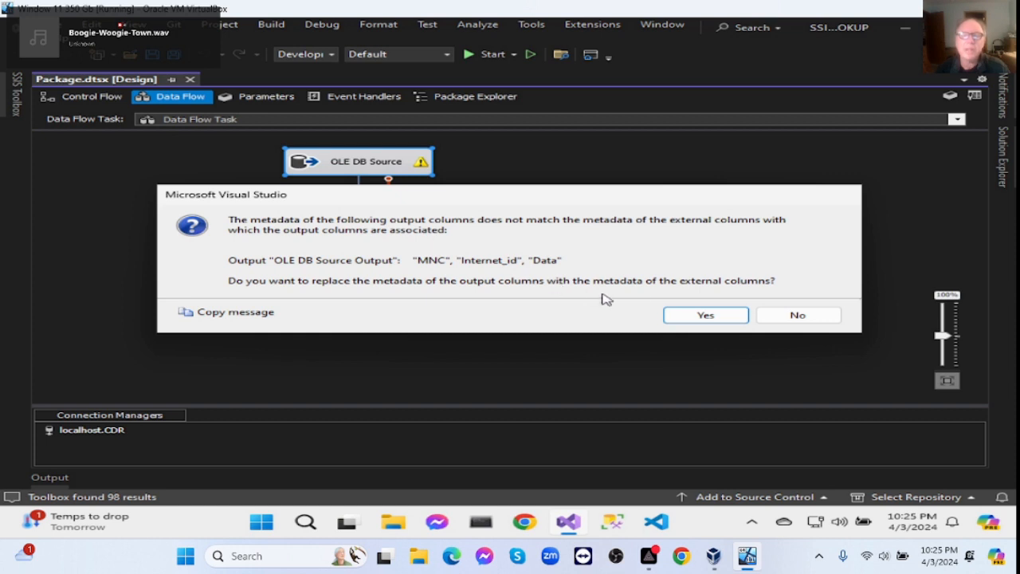
Step: Replace the OLE DB Source's output column metadata with the external columns' metadata, check its columns and confirm the source settings
{"action": "left_click", "coordinate": [724, 317]}
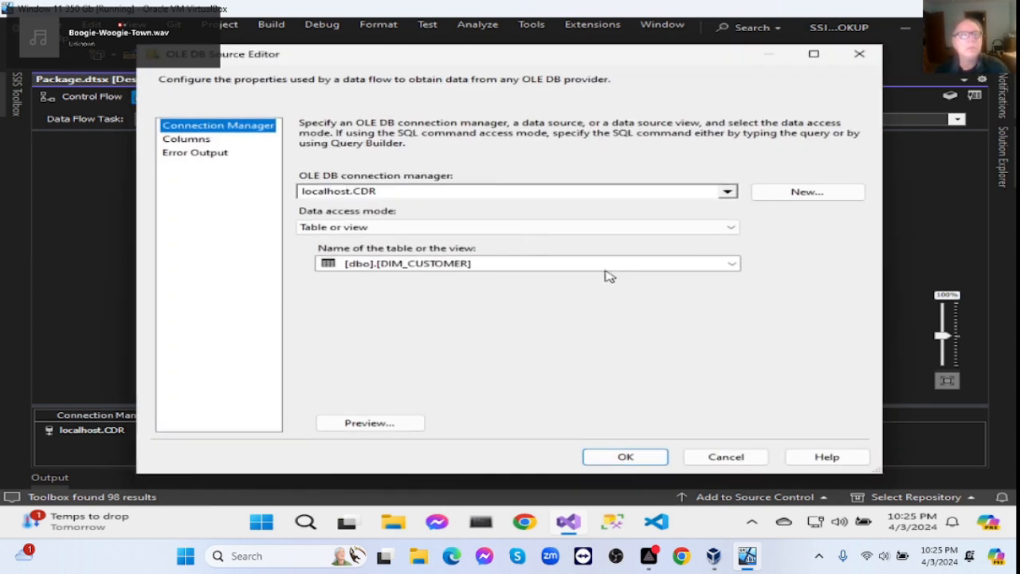
{"action": "left_click", "coordinate": [204, 140]}
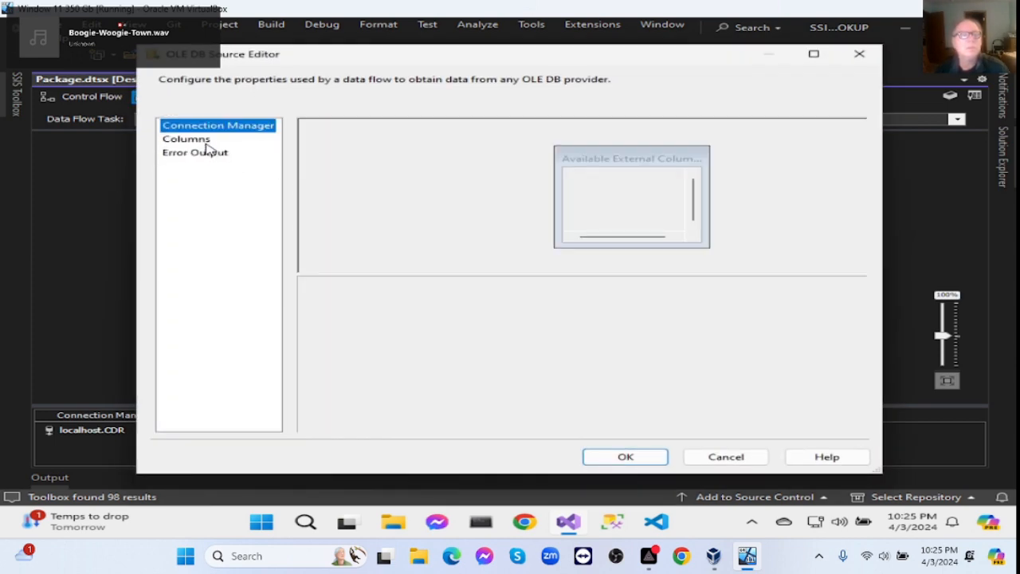
{"action": "left_click", "coordinate": [613, 461]}
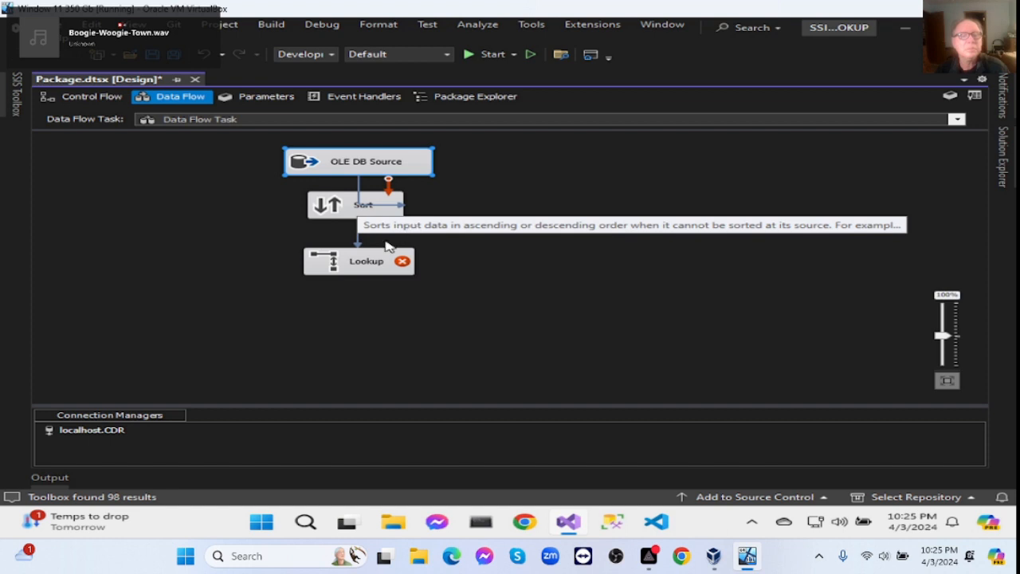
Step: Space the Lookup and Sort components out below the OLE DB Source and review the Sort transformation's column settings
{"action": "left_click_drag", "start_coordinate": [381, 262], "coordinate": [388, 304]}
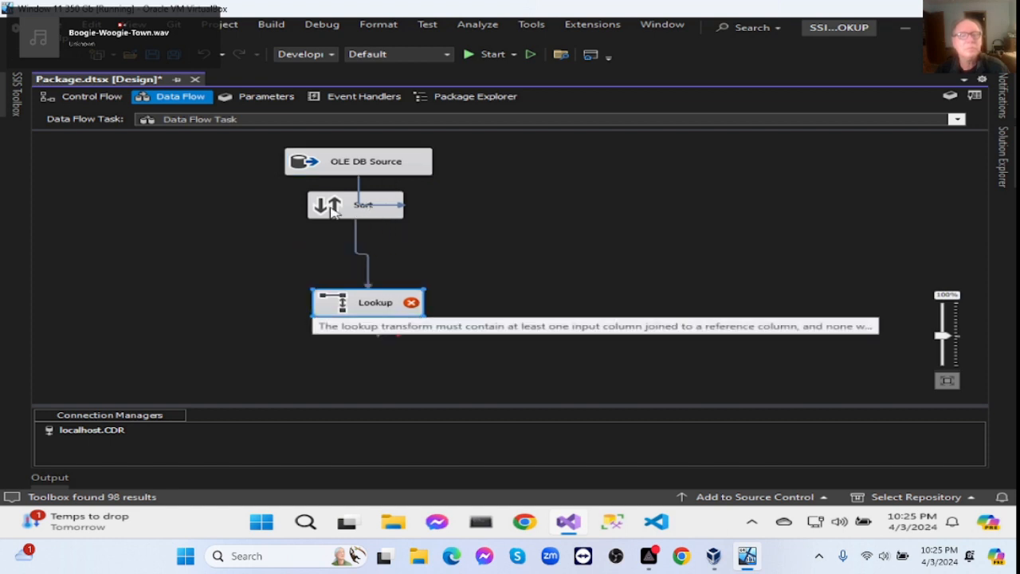
{"action": "left_click_drag", "start_coordinate": [333, 212], "coordinate": [353, 244]}
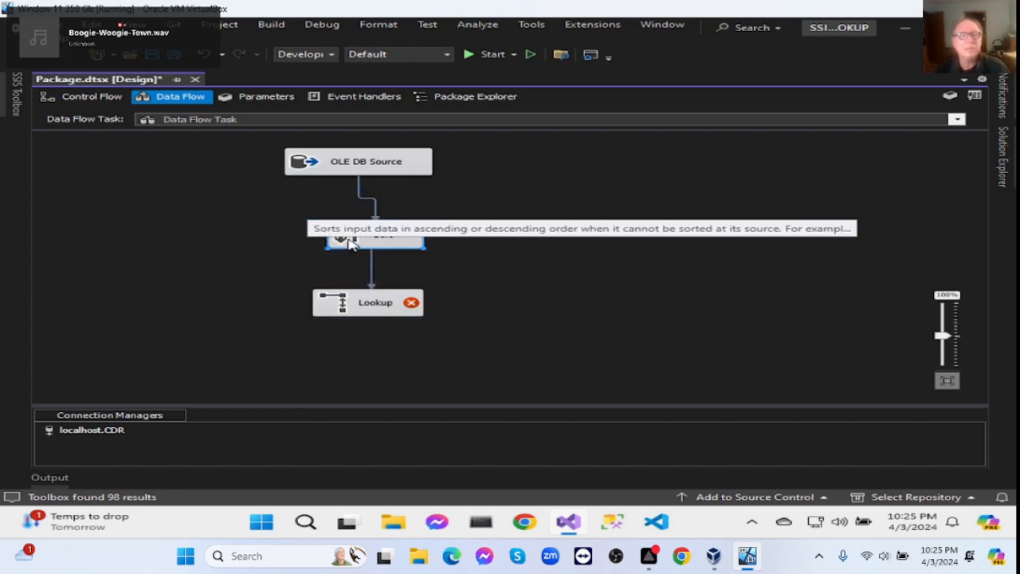
{"action": "left_click", "coordinate": [518, 271]}
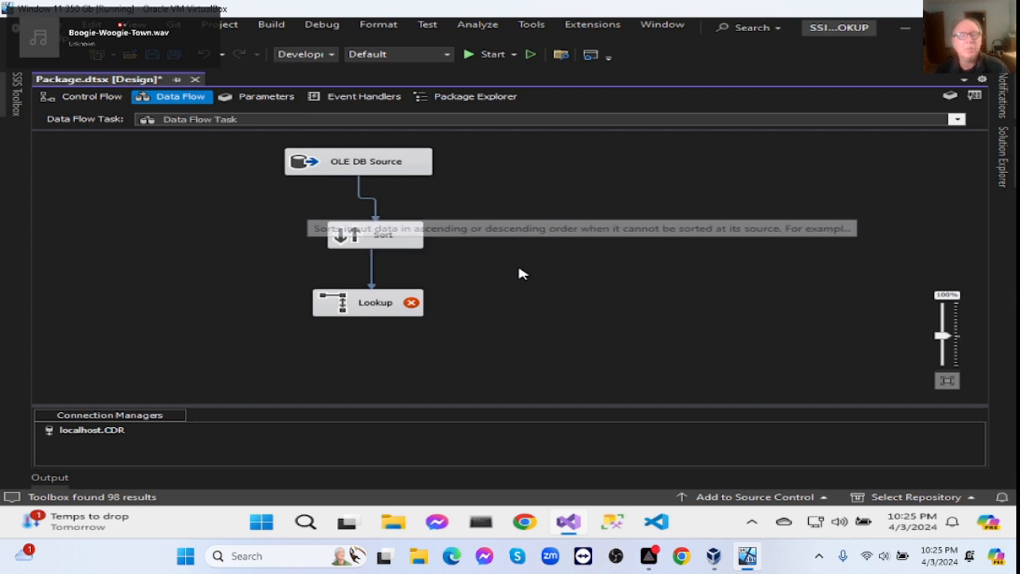
{"action": "double_click", "coordinate": [384, 237]}
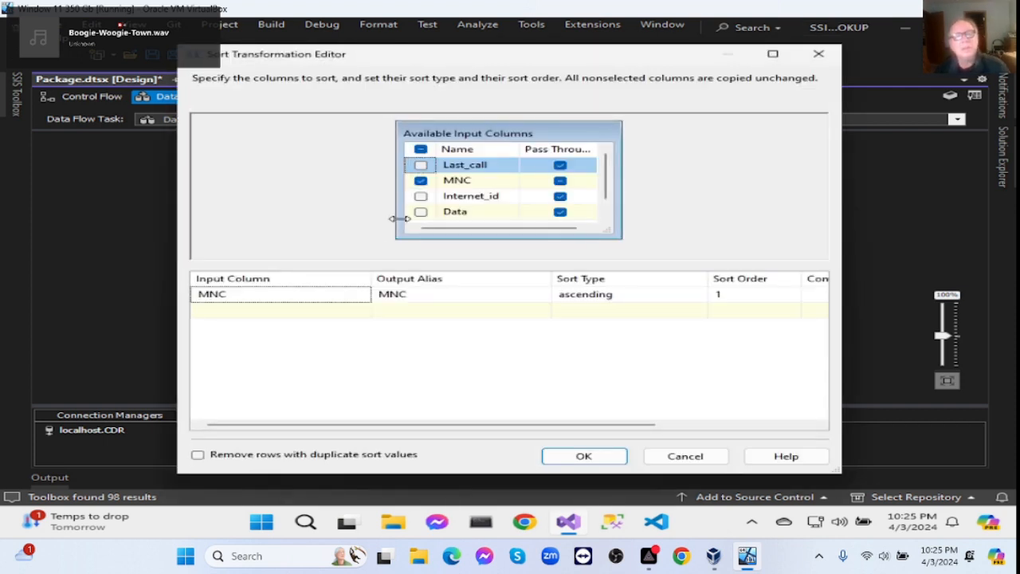
{"action": "left_click", "coordinate": [576, 456]}
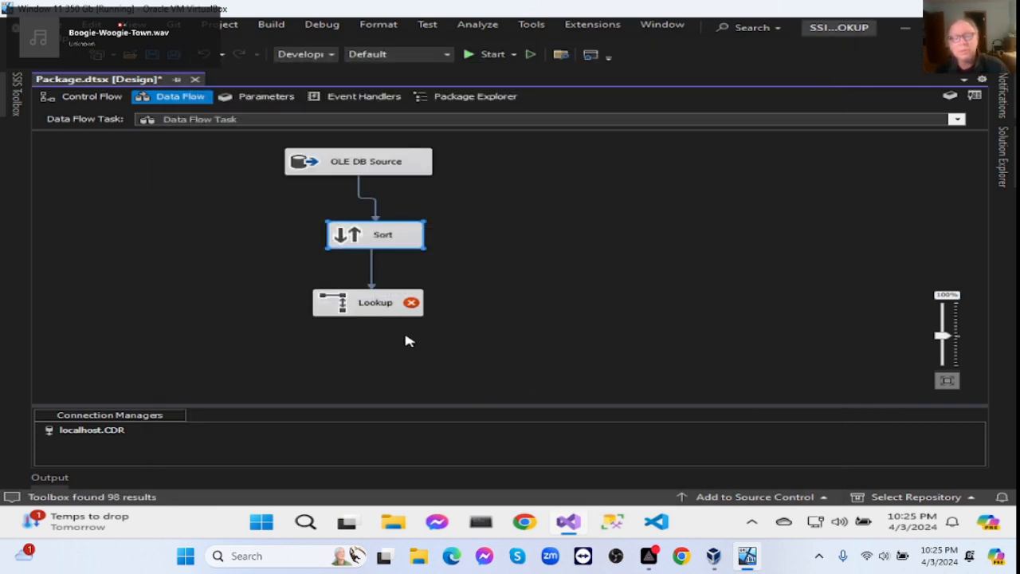
Step: Open the Lookup transformation, check its DIM_MOBILE connection and map the input column MNC to the lookup column MNC
{"action": "left_click", "coordinate": [378, 308]}
{"action": "double_click", "coordinate": [378, 308]}
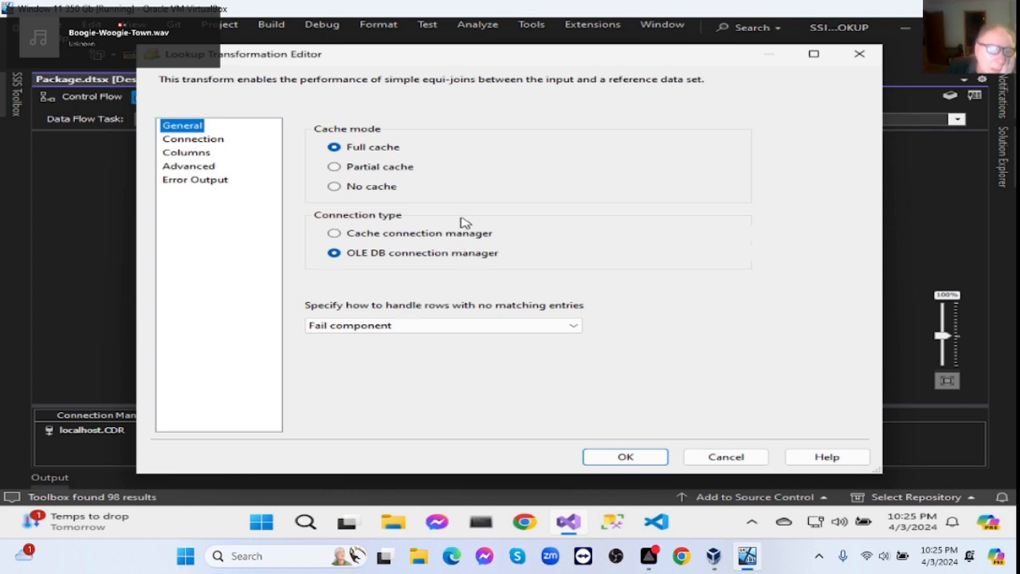
{"action": "left_click", "coordinate": [194, 139]}
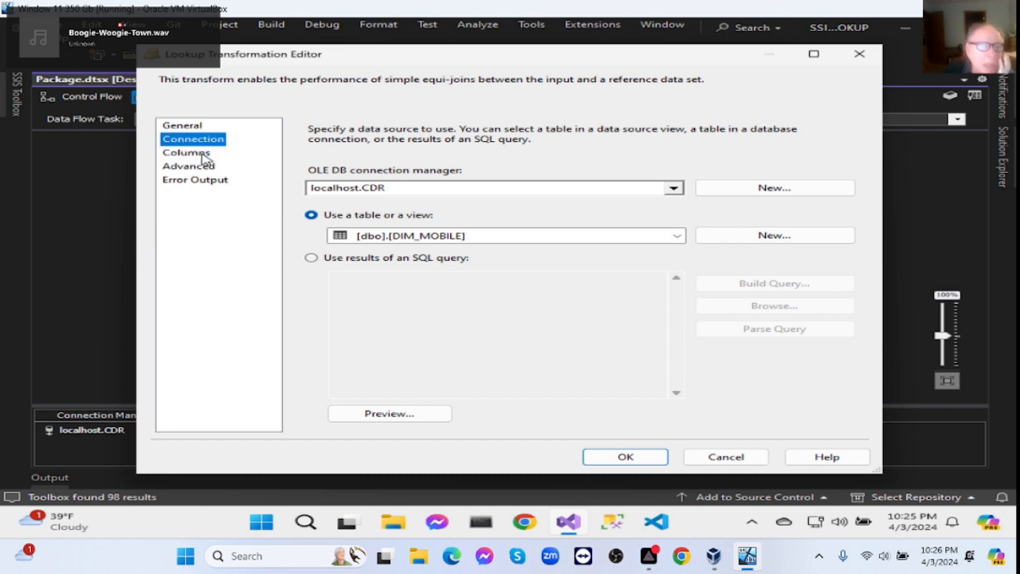
{"action": "left_click", "coordinate": [201, 154]}
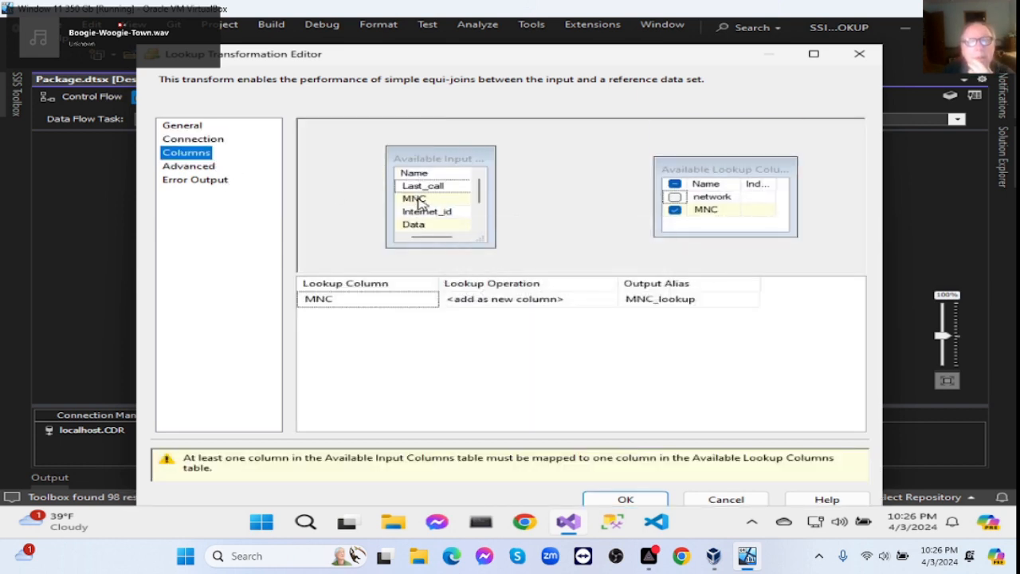
{"action": "left_click_drag", "start_coordinate": [416, 201], "coordinate": [465, 208]}
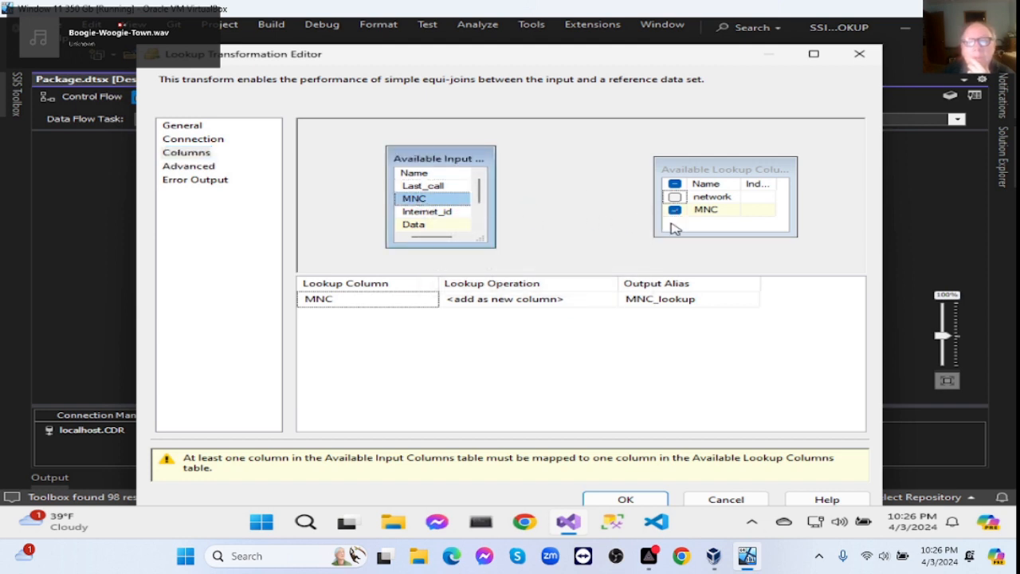
{"action": "left_click_drag", "start_coordinate": [699, 212], "coordinate": [425, 203]}
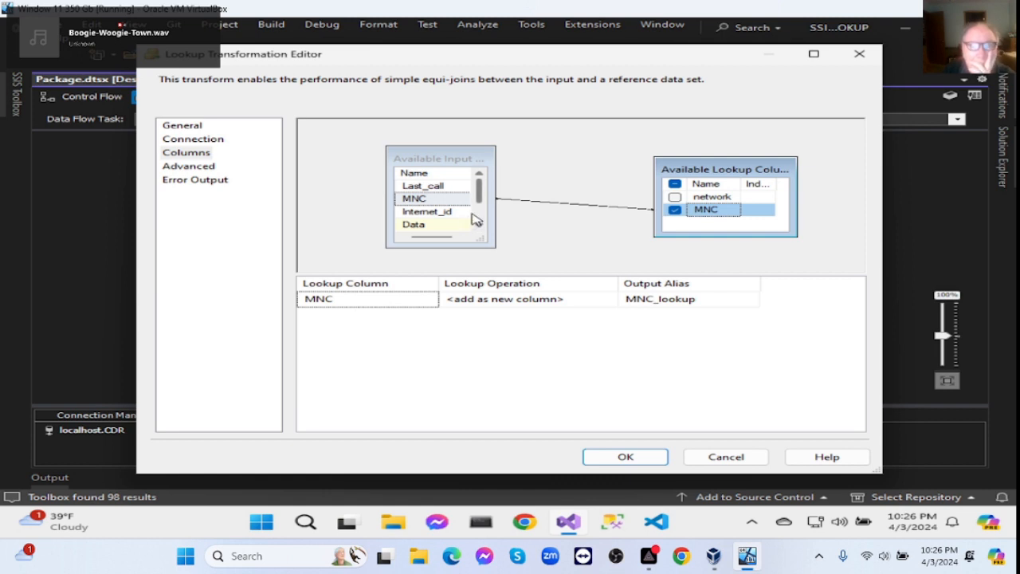
Step: Add network as a new lookup output column, review the input columns and advanced settings, and confirm the Lookup
{"action": "left_click", "coordinate": [675, 198]}
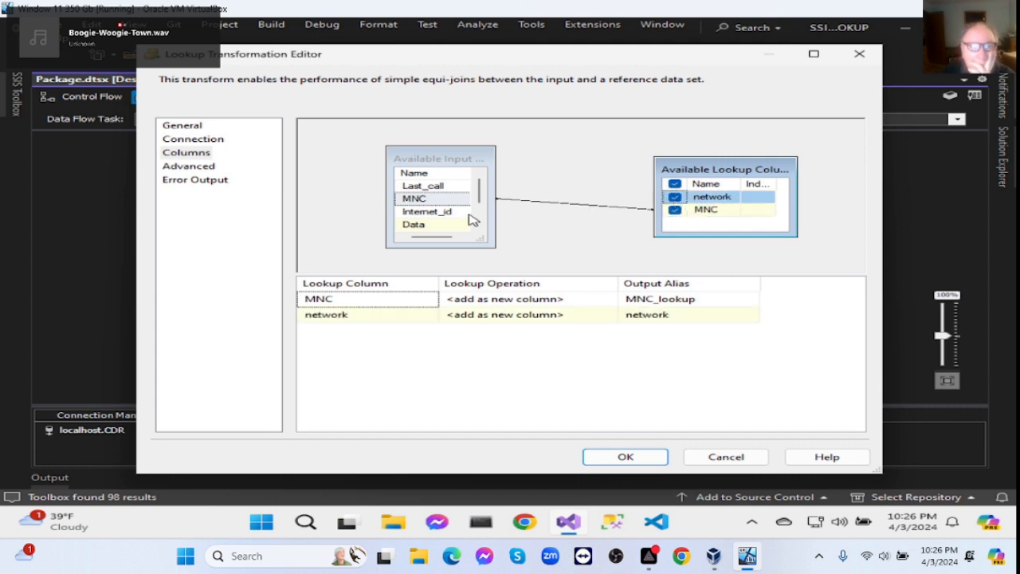
{"action": "scroll", "coordinate": [443, 230], "scroll_direction": "down", "scroll_amount": 2}
{"action": "left_click", "coordinate": [432, 212]}
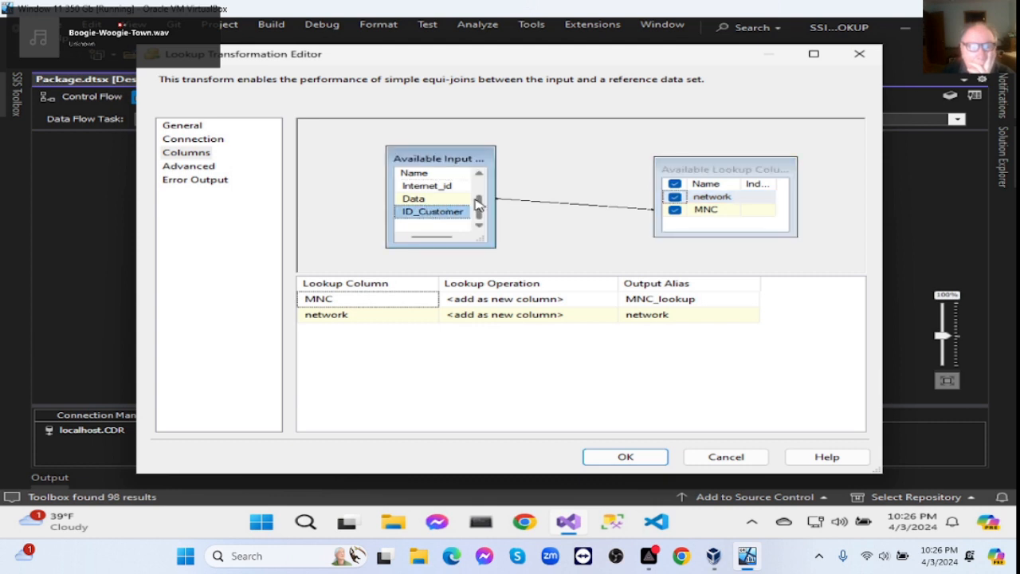
{"action": "left_click", "coordinate": [195, 153]}
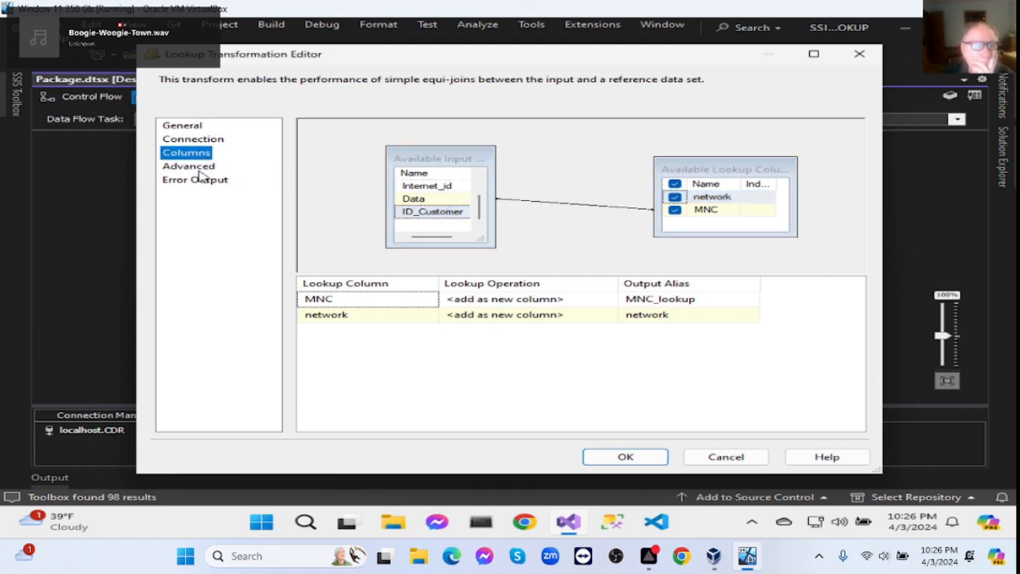
{"action": "left_click", "coordinate": [200, 169]}
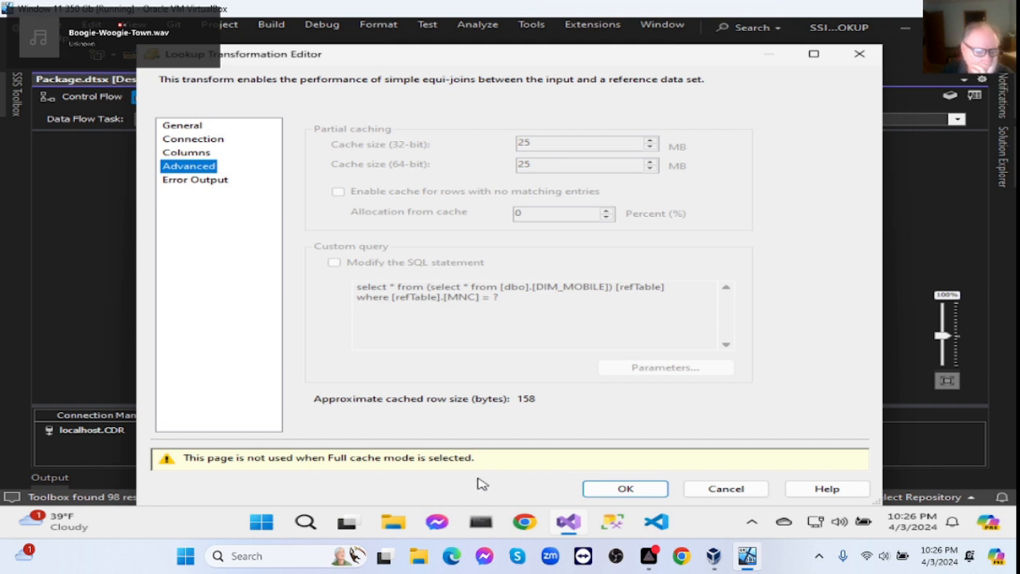
{"action": "left_click", "coordinate": [209, 158]}
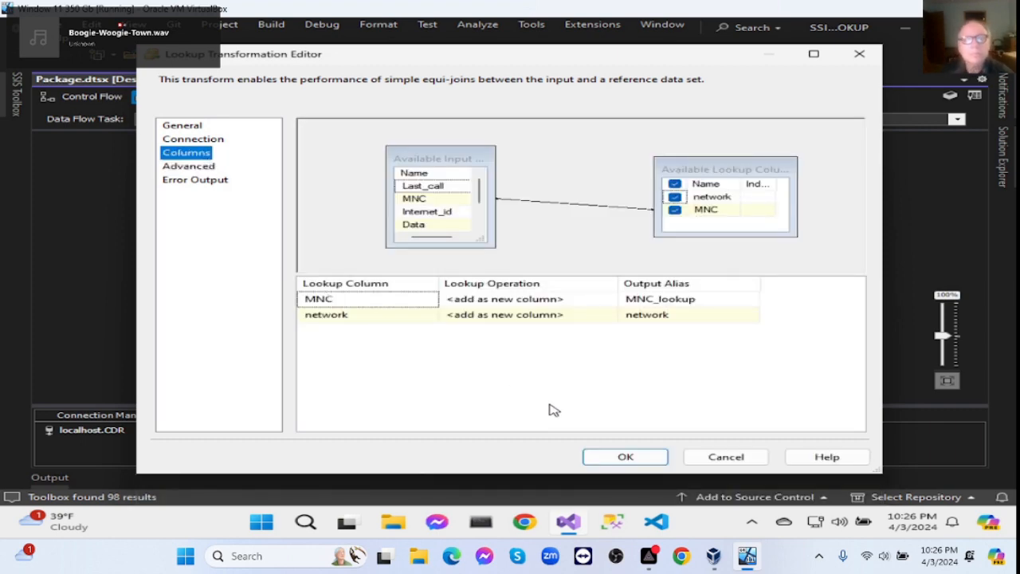
{"action": "left_click", "coordinate": [612, 459]}
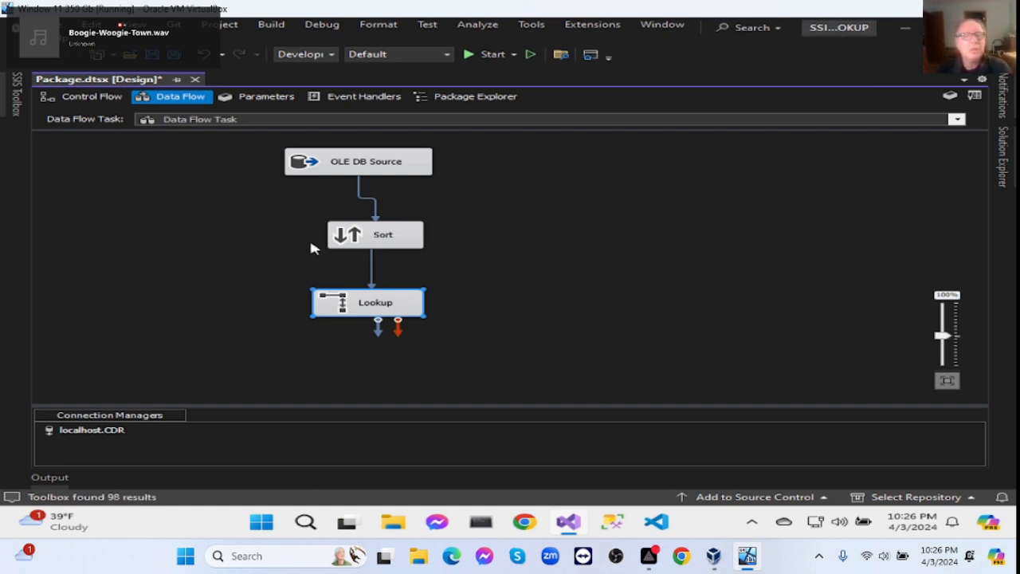
Step: Move Sort and Lookup up closer to the OLE DB Source and add an OLE DB Destination below Lookup
{"action": "left_click_drag", "start_coordinate": [363, 241], "coordinate": [355, 226]}
{"action": "left_click_drag", "start_coordinate": [368, 307], "coordinate": [367, 276]}
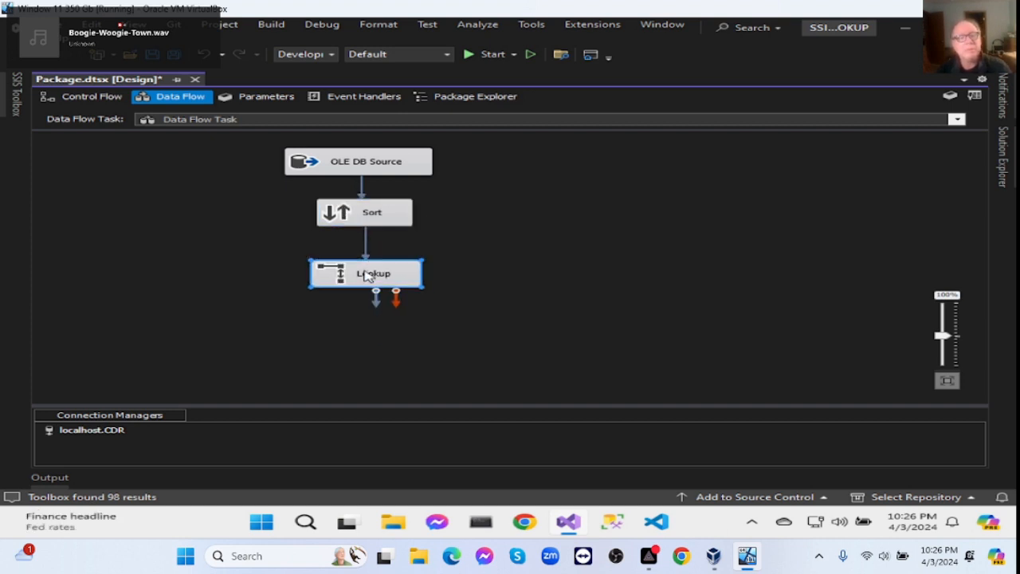
{"action": "left_click", "coordinate": [16, 102]}
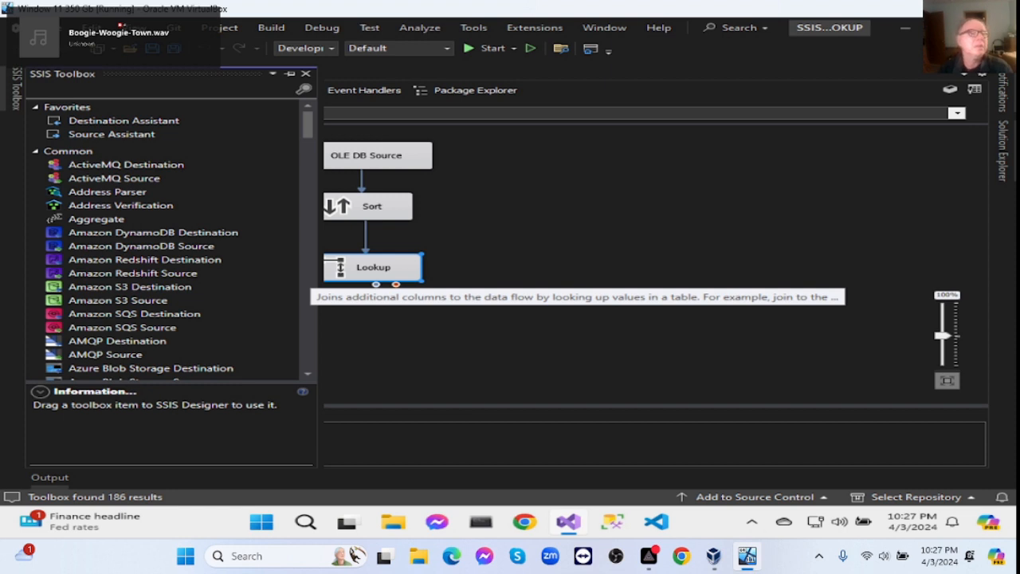
{"action": "type", "text": "ole"}
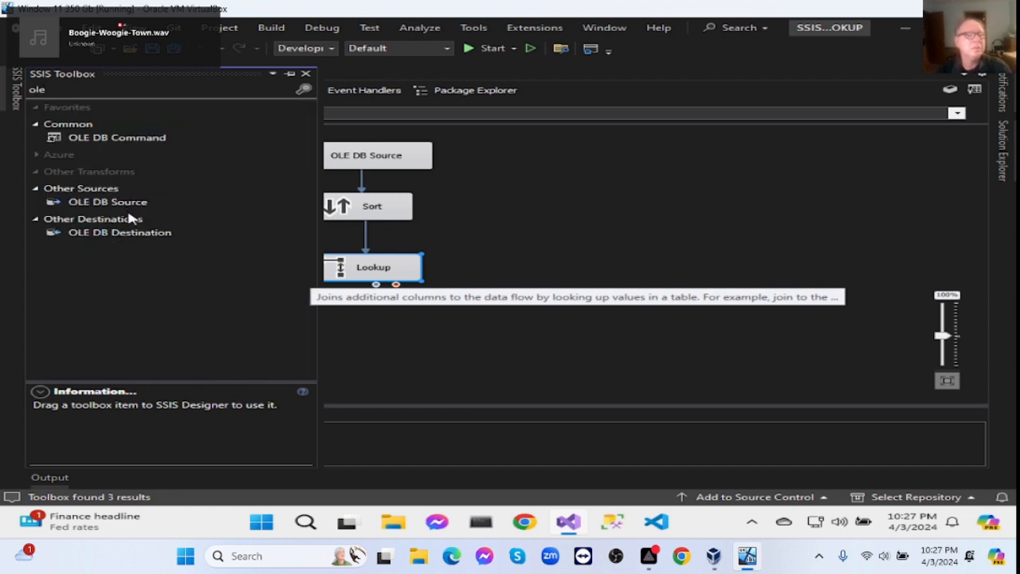
{"action": "left_click_drag", "start_coordinate": [135, 232], "coordinate": [343, 341]}
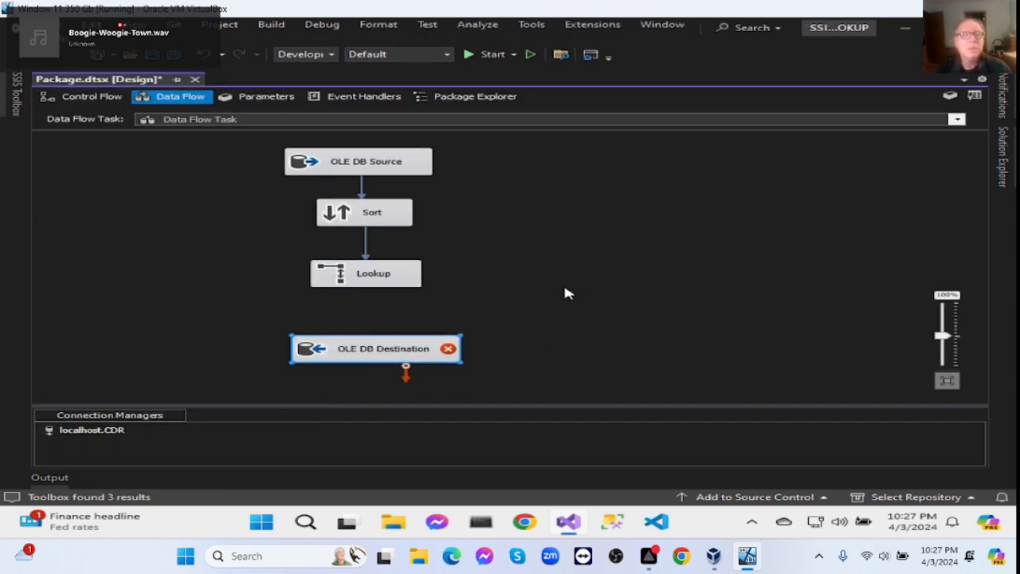
Step: Connect the Lookup Match Output to the OLE DB Destination Input
{"action": "left_click", "coordinate": [373, 269]}
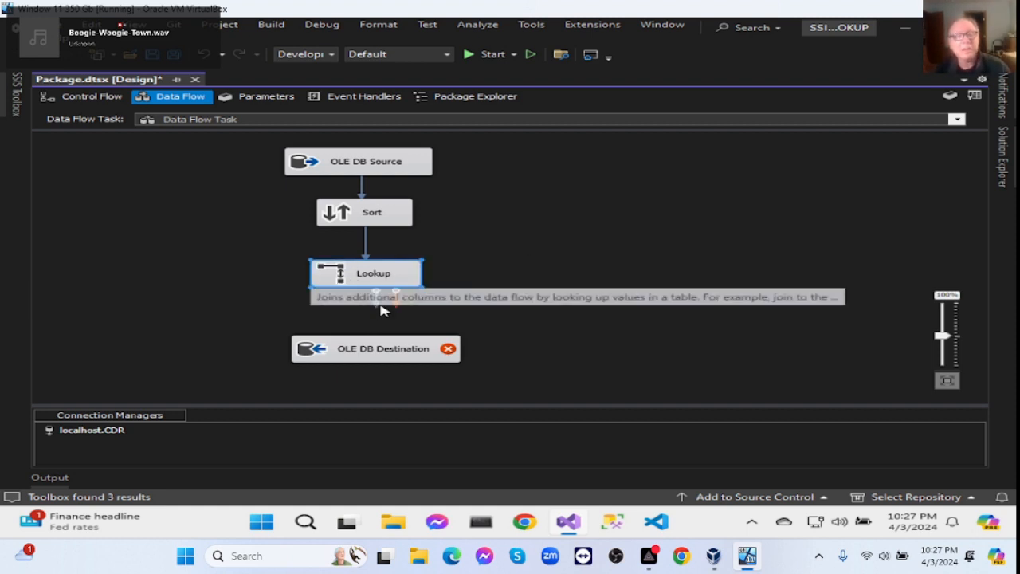
{"action": "left_click_drag", "start_coordinate": [378, 306], "coordinate": [383, 352]}
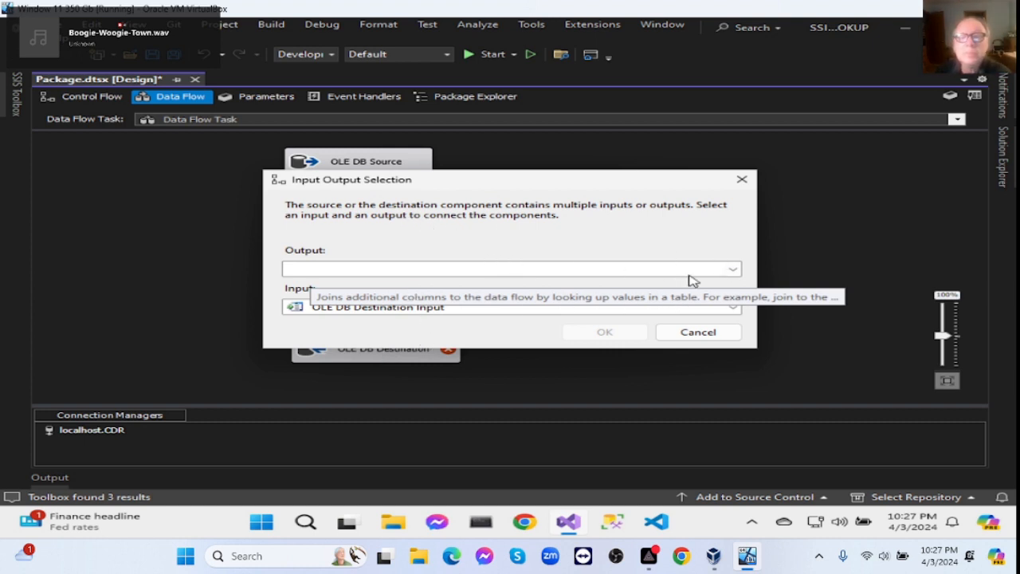
{"action": "left_click", "coordinate": [733, 271]}
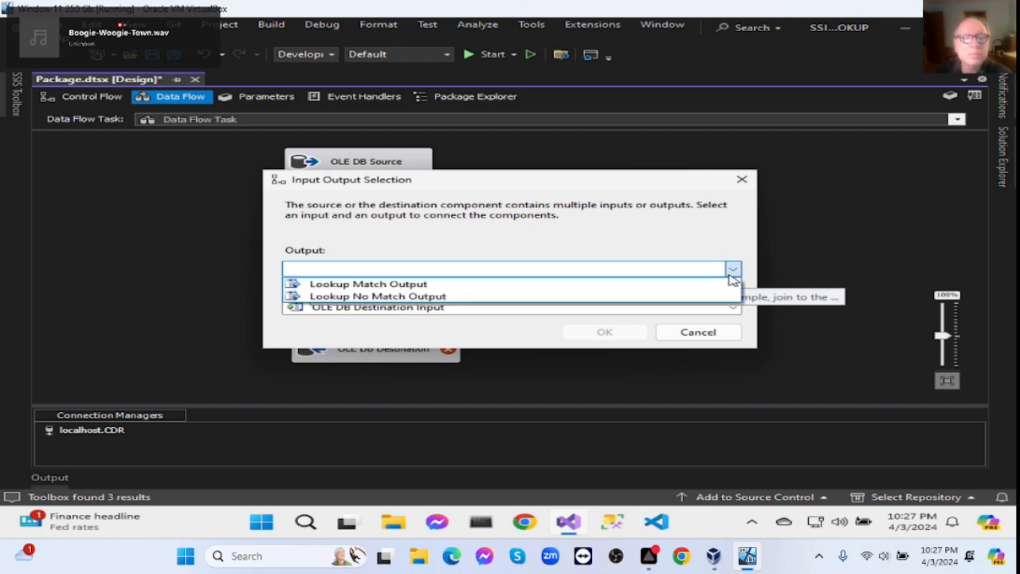
{"action": "left_click", "coordinate": [561, 286]}
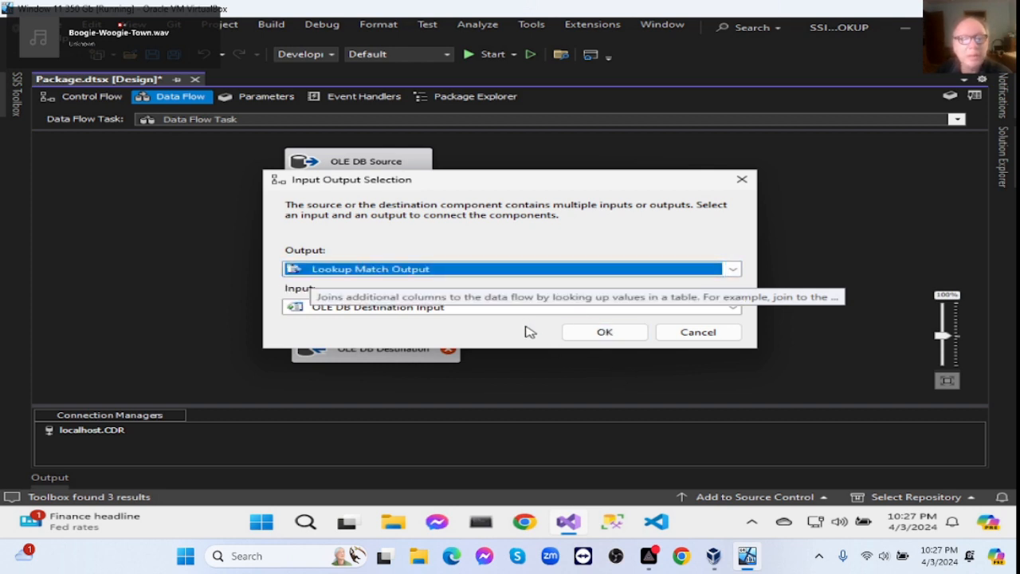
{"action": "left_click_drag", "start_coordinate": [553, 187], "coordinate": [576, 219]}
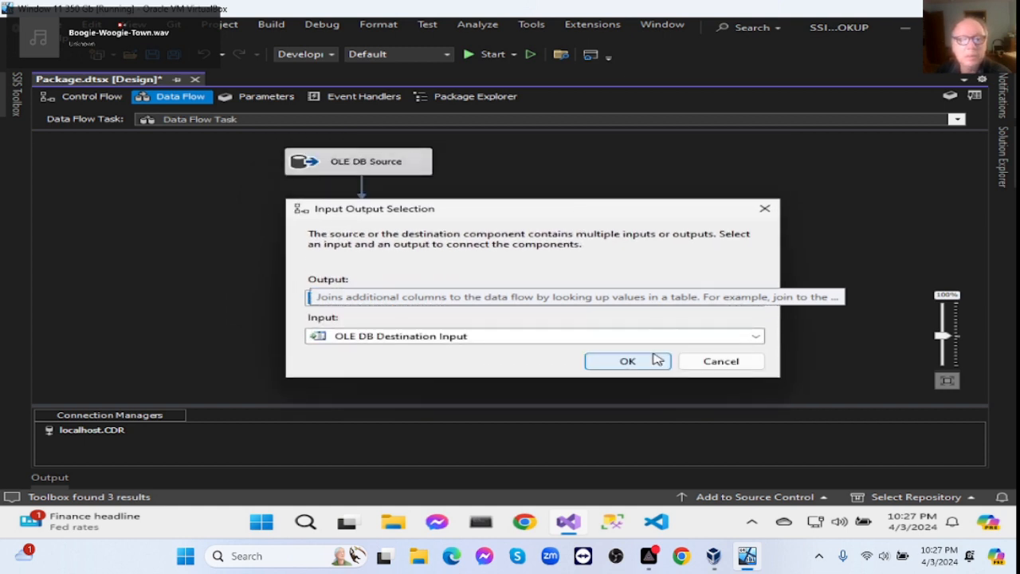
{"action": "left_click", "coordinate": [757, 339]}
{"action": "left_click", "coordinate": [757, 338]}
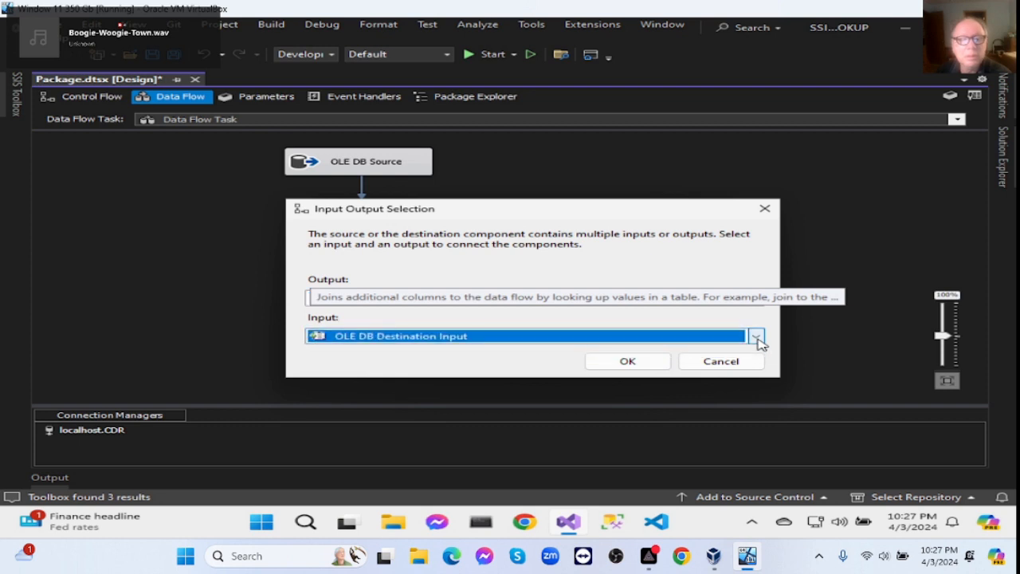
{"action": "left_click", "coordinate": [629, 362]}
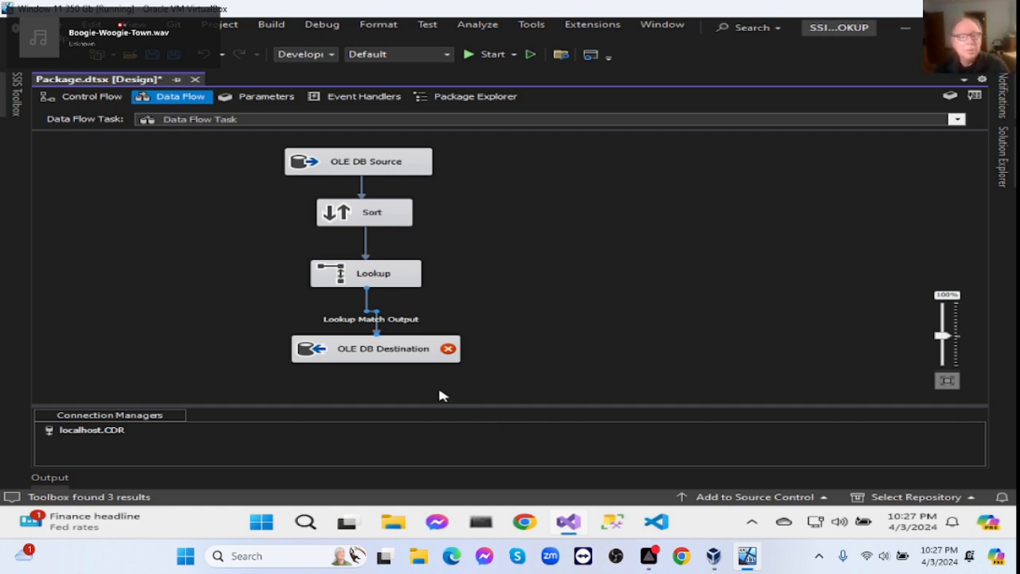
Step: Create the new table [OLE DB Destination] for the OLE DB Destination using the generated script, review its column mappings and confirm
{"action": "double_click", "coordinate": [393, 355]}
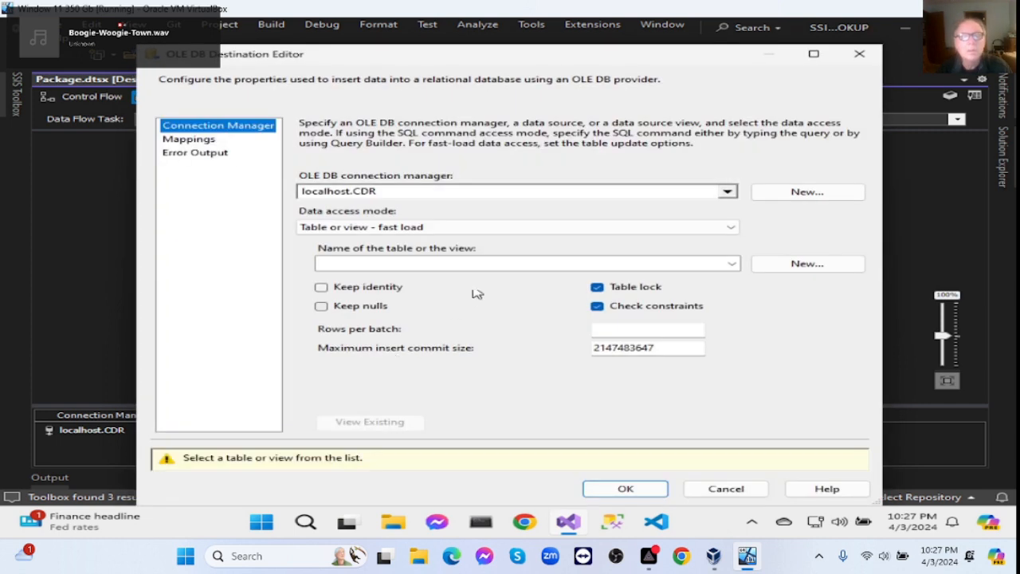
{"action": "left_click", "coordinate": [770, 267]}
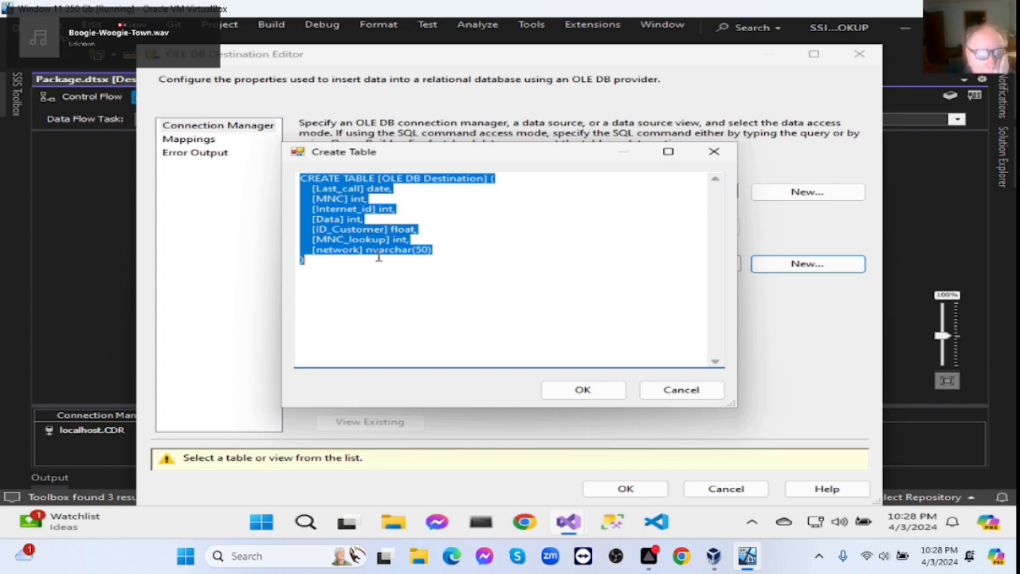
{"action": "left_click", "coordinate": [582, 390]}
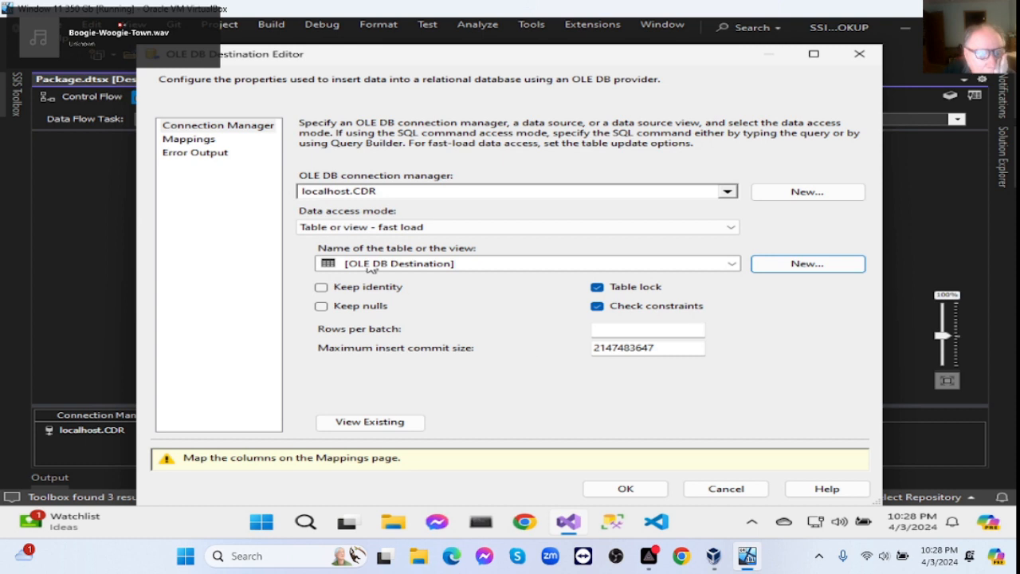
{"action": "left_click", "coordinate": [201, 141]}
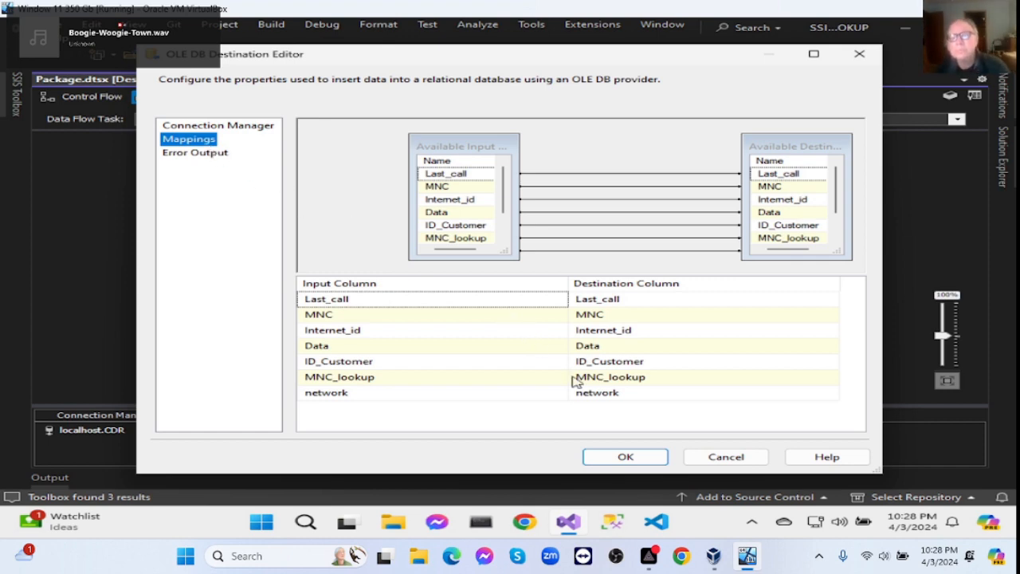
{"action": "left_click", "coordinate": [626, 458]}
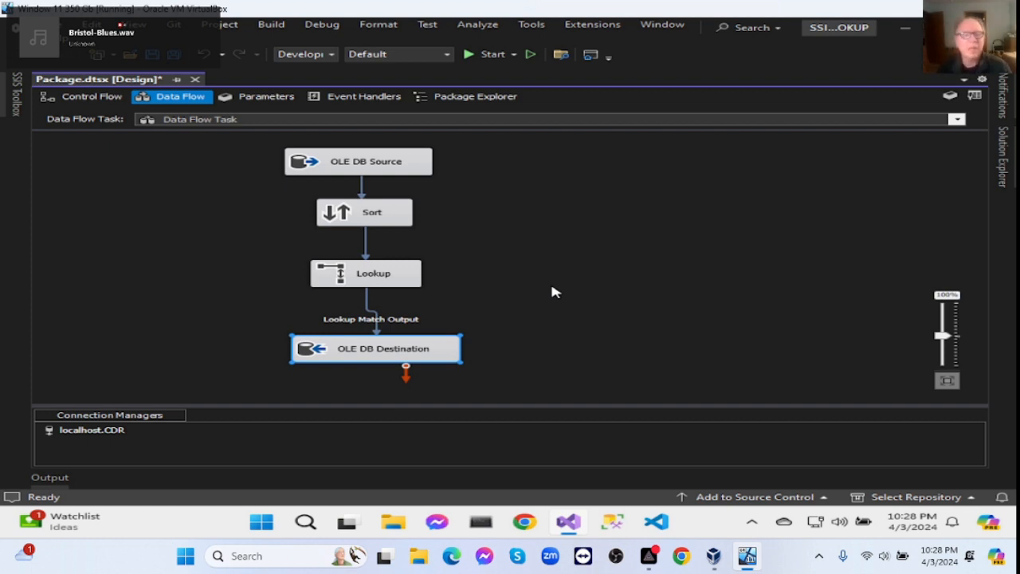
Step: Run the package, check the data flow's execution and return to design mode
{"action": "left_click", "coordinate": [490, 54]}
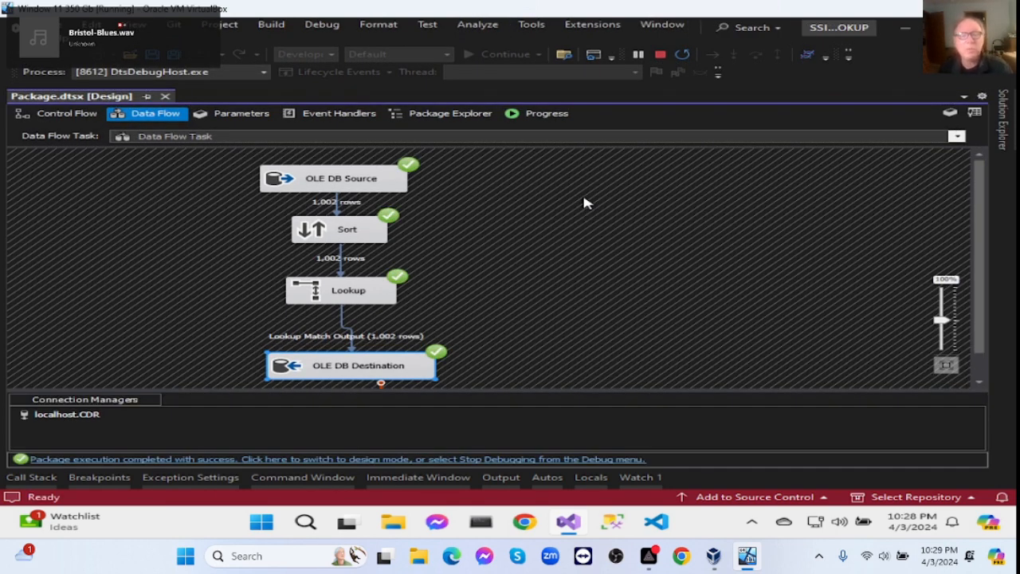
{"action": "scroll", "coordinate": [611, 292], "scroll_direction": "down", "scroll_amount": 1}
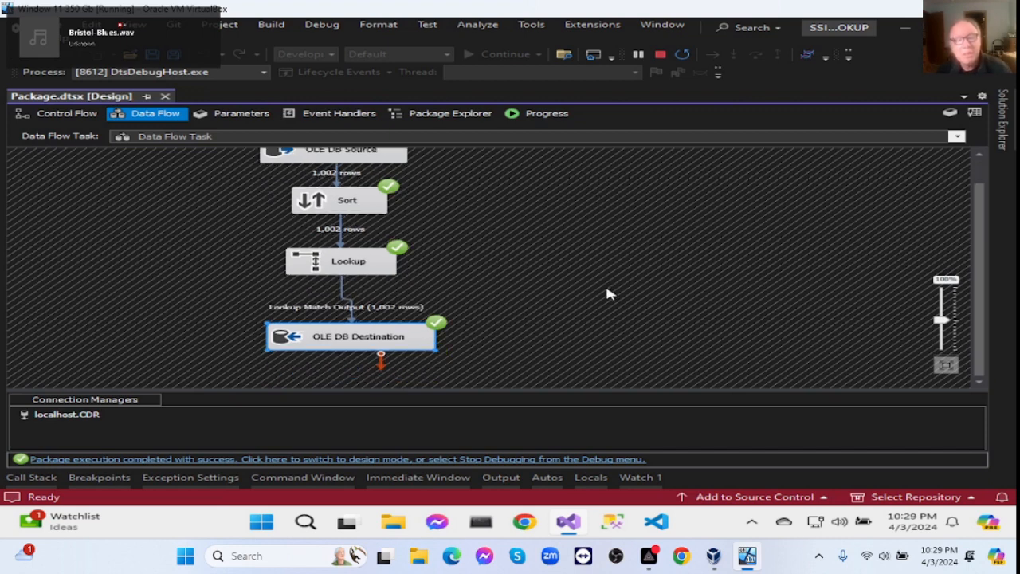
{"action": "left_click", "coordinate": [515, 461]}
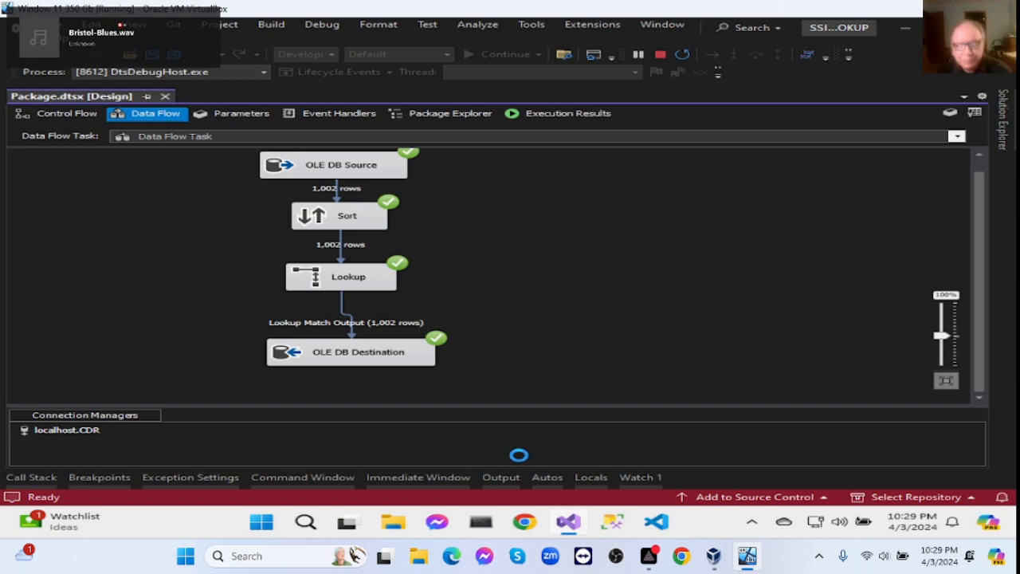
Step: Switch to SQL Server Management Studio, connect to DAVESDATA with Windows Authentication and open a new query on the CDR database
{"action": "left_click", "coordinate": [915, 35]}
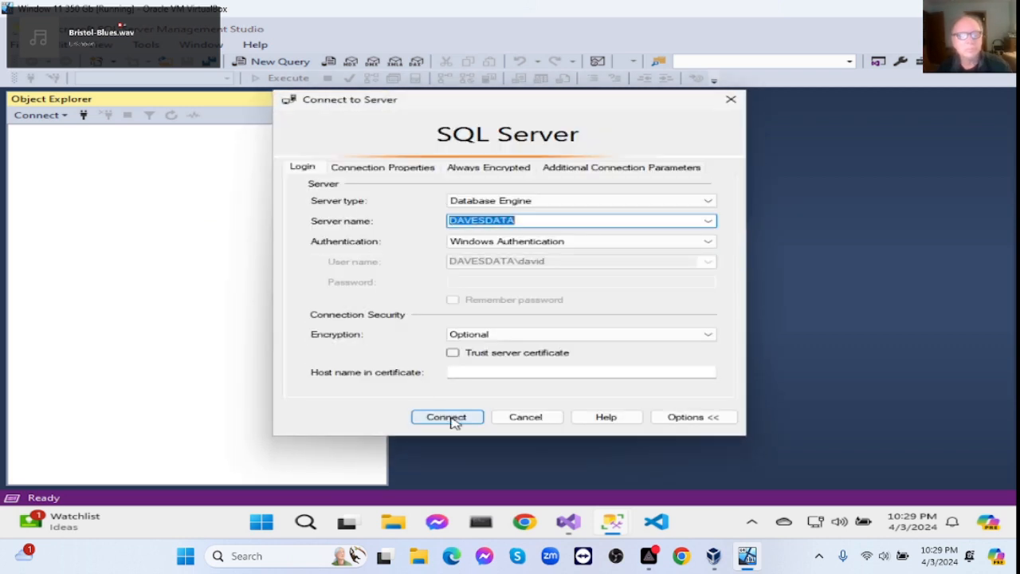
{"action": "left_click", "coordinate": [451, 418]}
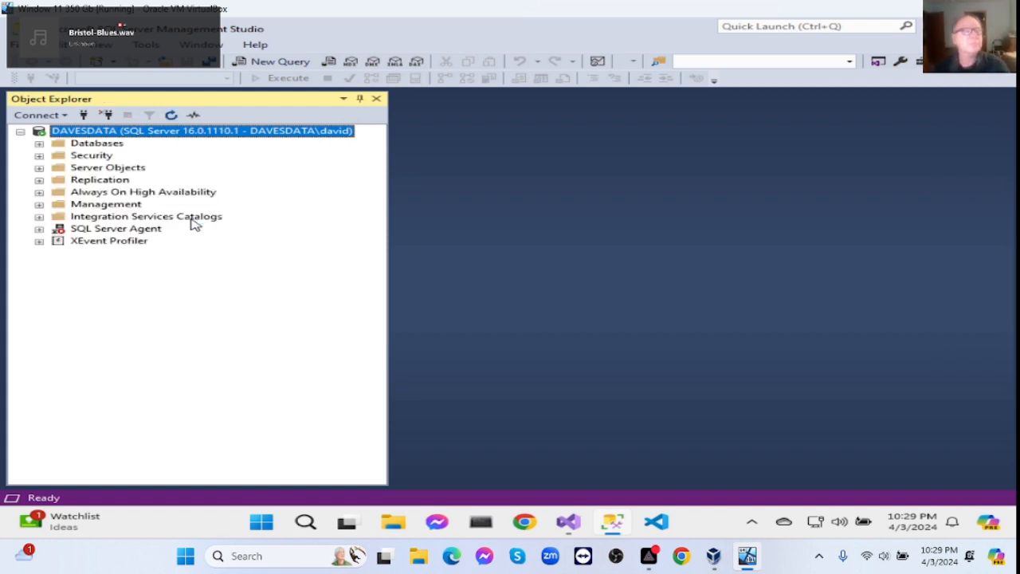
{"action": "left_click", "coordinate": [39, 145]}
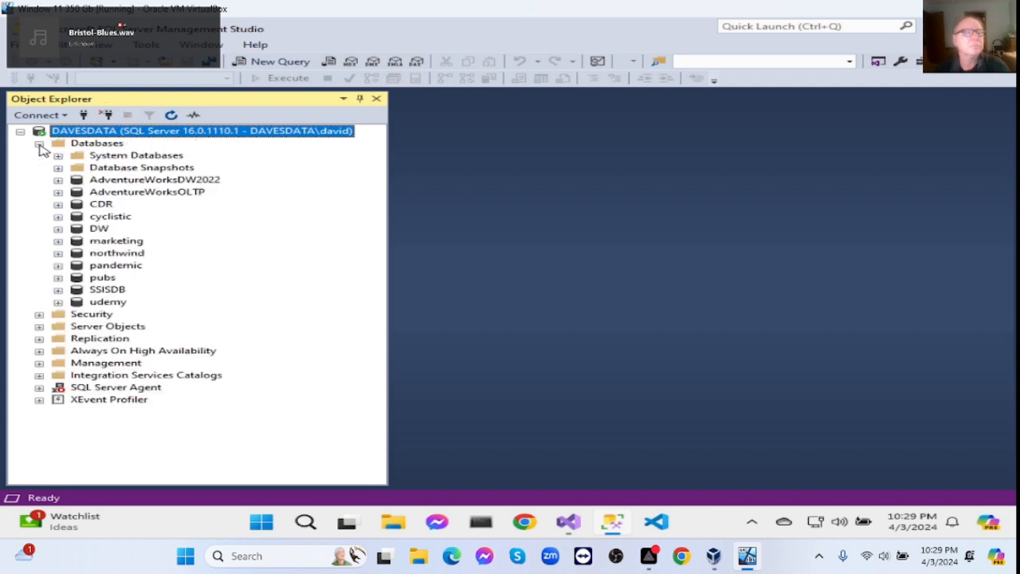
{"action": "left_click", "coordinate": [97, 204]}
{"action": "right_click", "coordinate": [90, 207]}
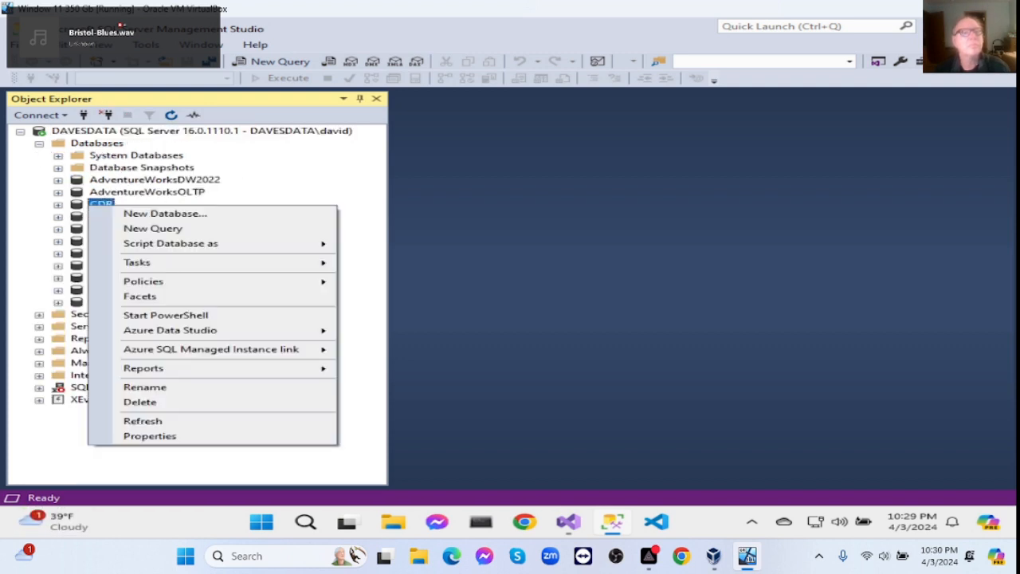
{"action": "left_click", "coordinate": [170, 228]}
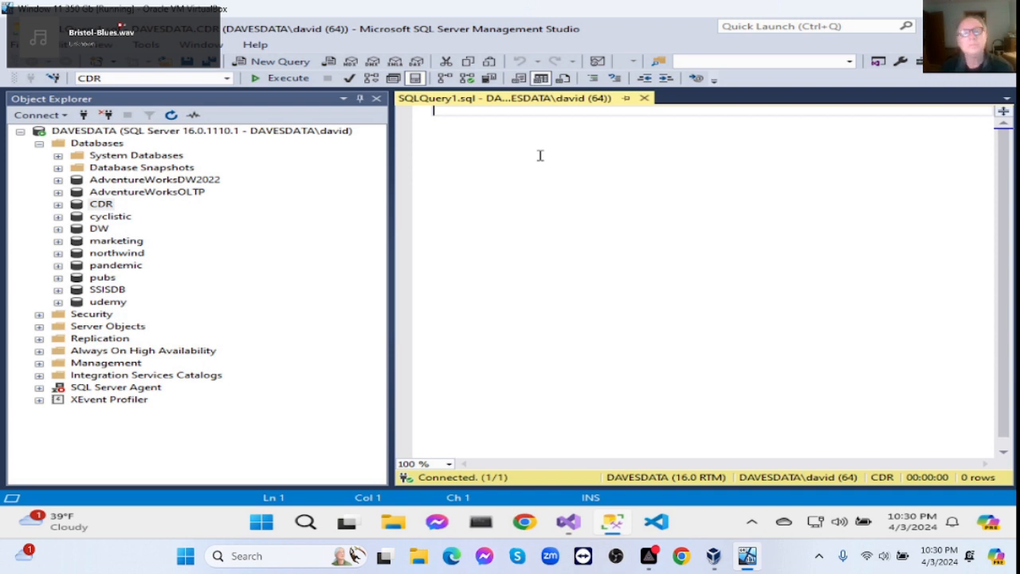
Step: Write USE CDR followed by GO in the new query and execute these two lines
{"action": "type", "text": "USE"}
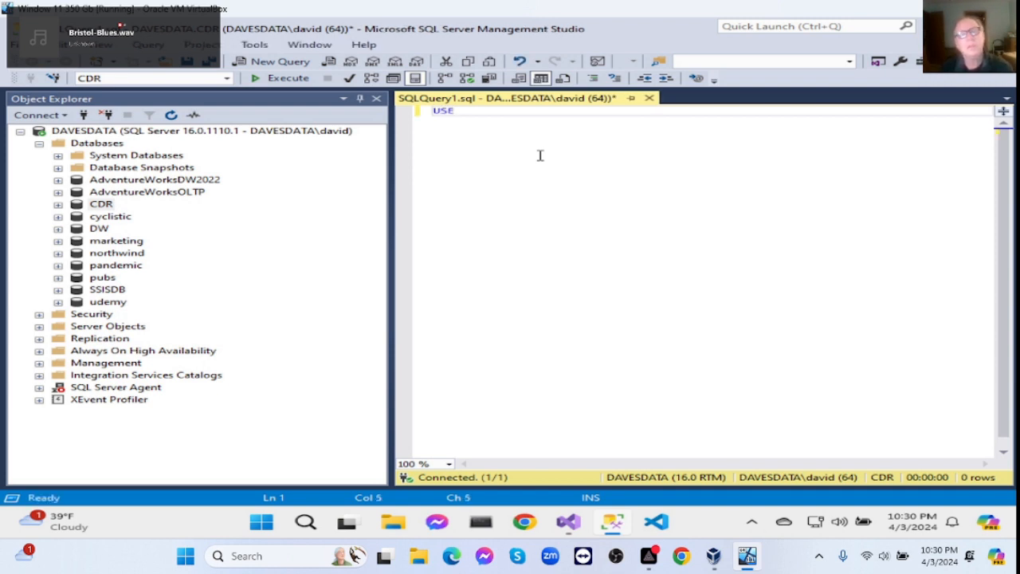
{"action": "type", "text": " CDR"}
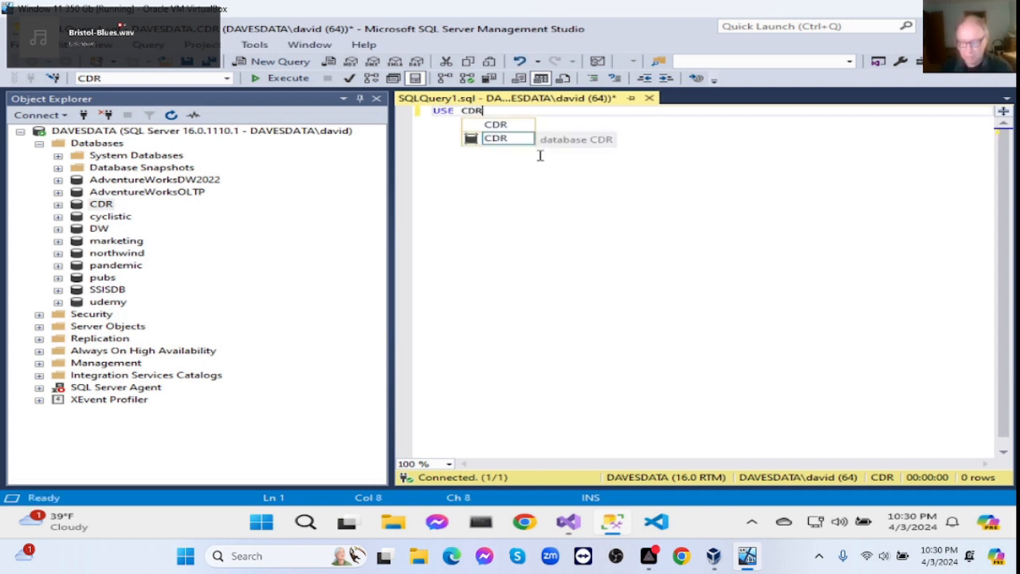
{"action": "key", "text": "Escape"}
{"action": "key", "text": "Return"}
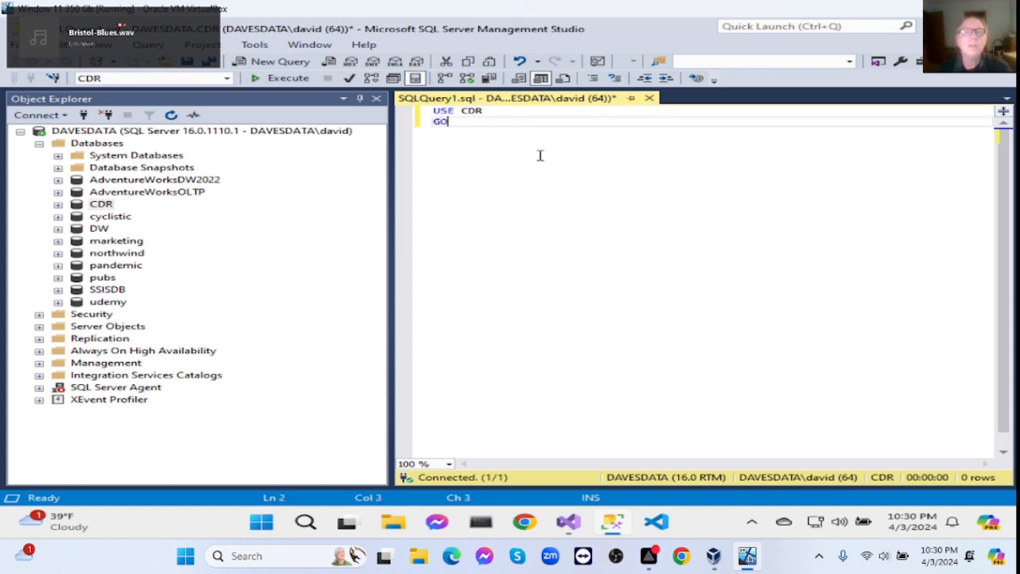
{"action": "left_click_drag", "start_coordinate": [436, 110], "coordinate": [476, 132]}
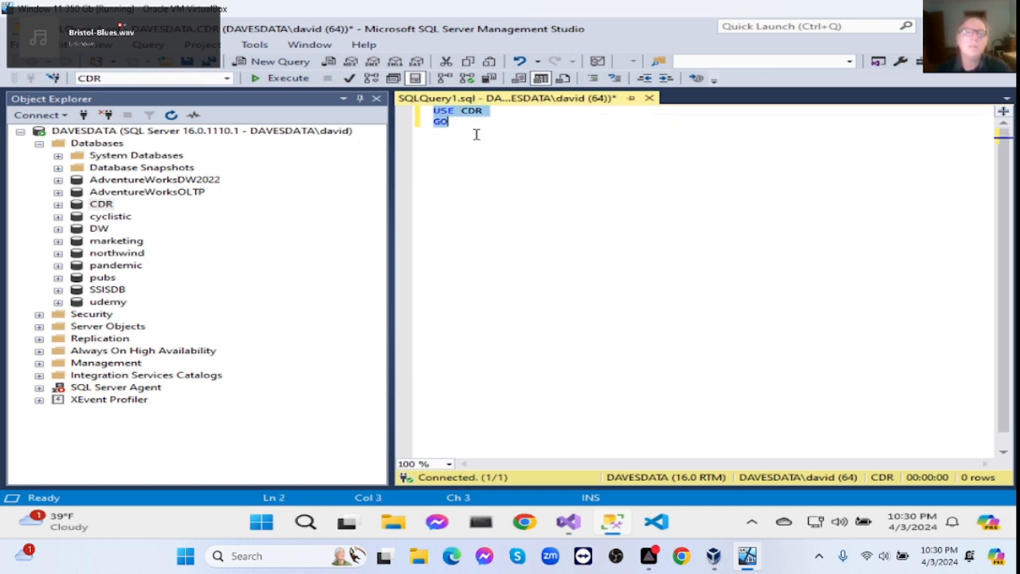
{"action": "left_click", "coordinate": [297, 80]}
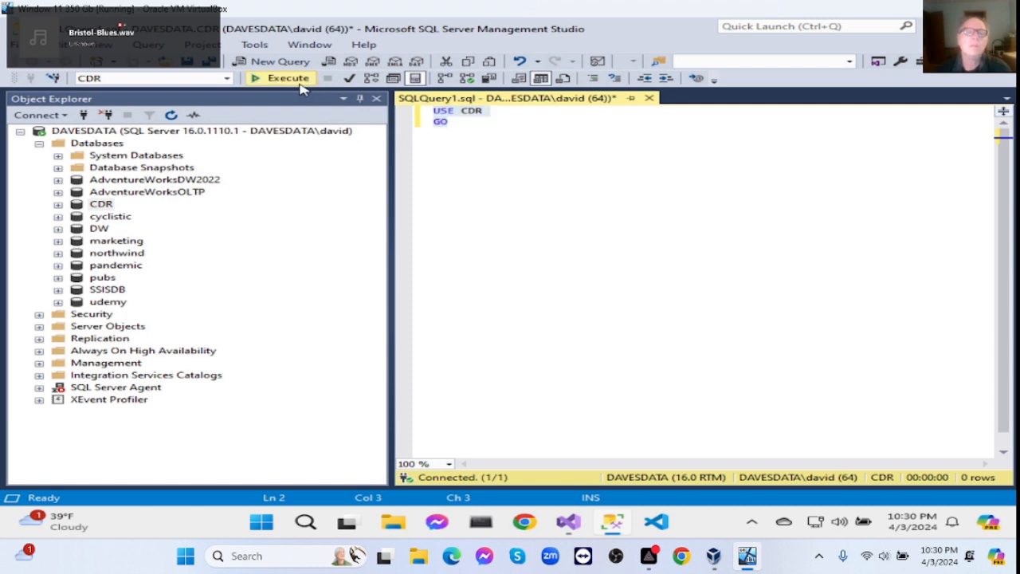
Step: Add the statement SELECT * FROM DIM_MOBILE; below GO and start another statement on the following line
{"action": "left_click", "coordinate": [487, 133]}
{"action": "key", "text": "Return"}
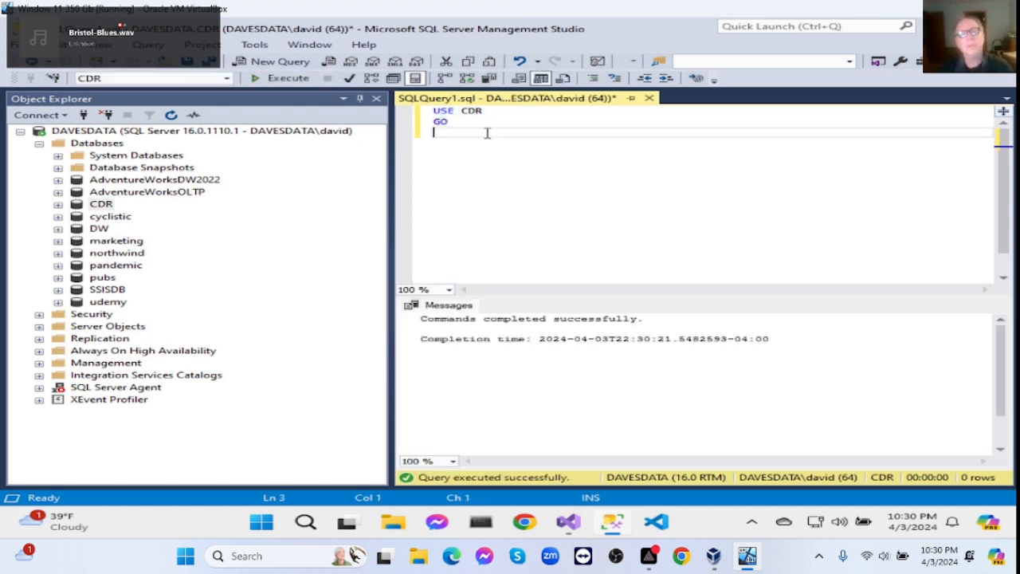
{"action": "type", "text": "SELEC"}
{"action": "type", "text": "T * FROM DI"}
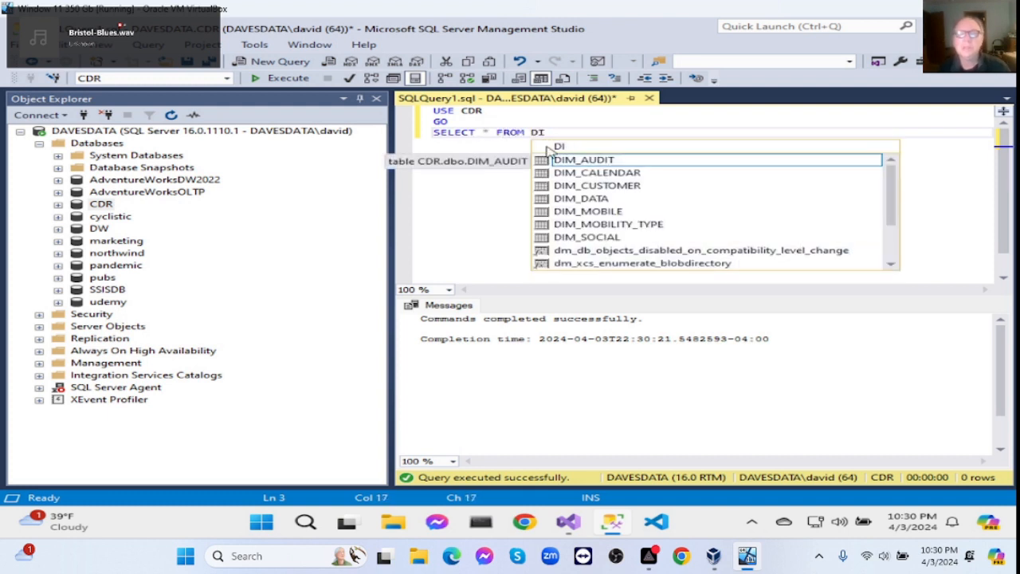
{"action": "double_click", "coordinate": [610, 212]}
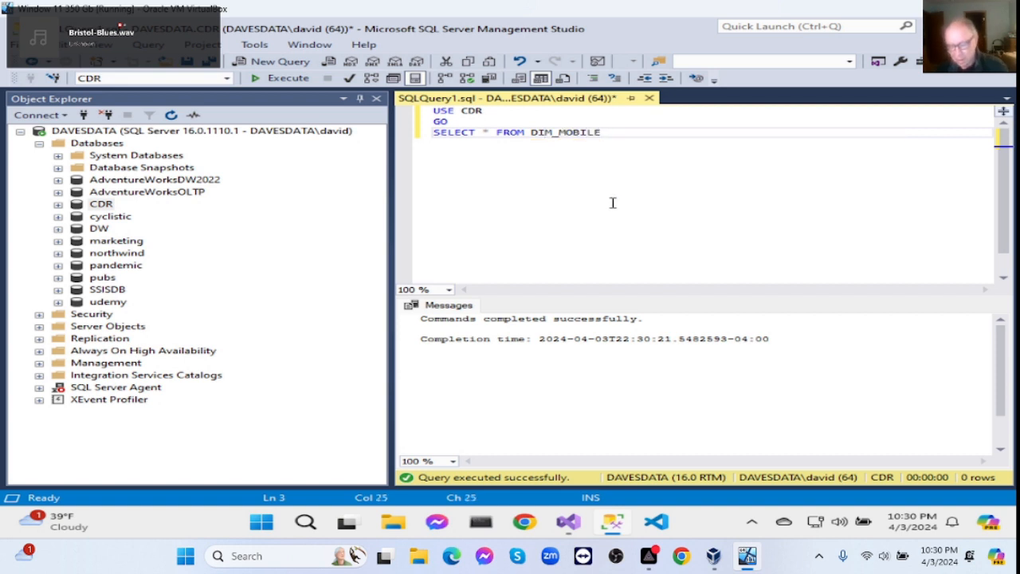
{"action": "type", "text": ";"}
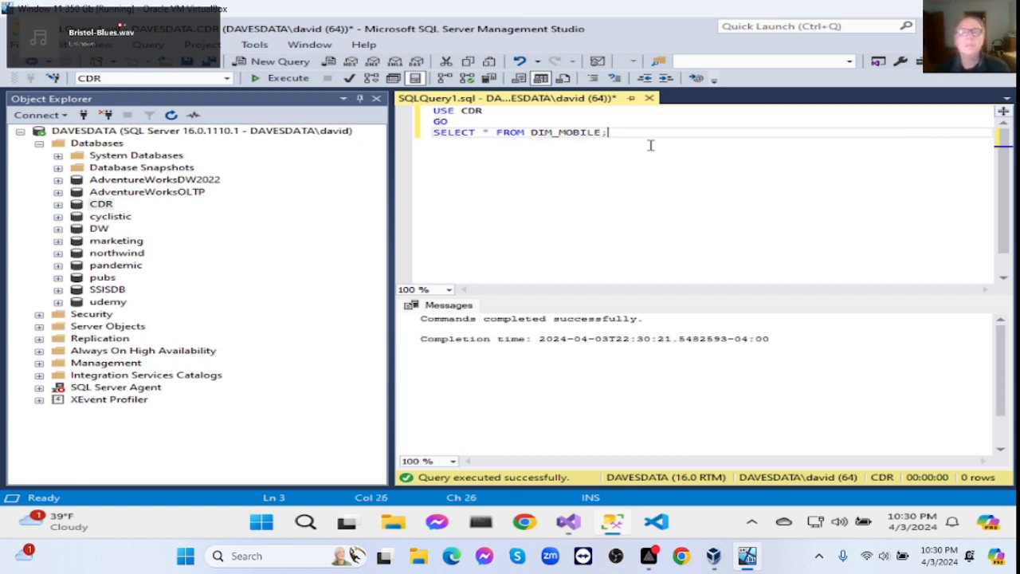
{"action": "key", "text": "Return"}
{"action": "type", "text": "S"}
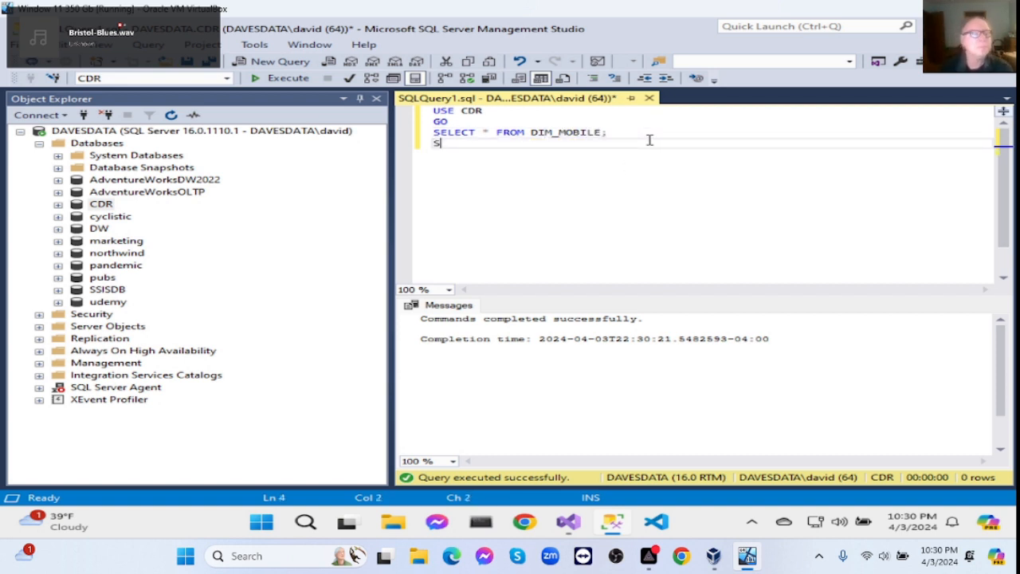
Step: Expand the CDR database's tables down to the columns of dbo.OLE DB Destination to check the table's name and structure
{"action": "left_click", "coordinate": [58, 205]}
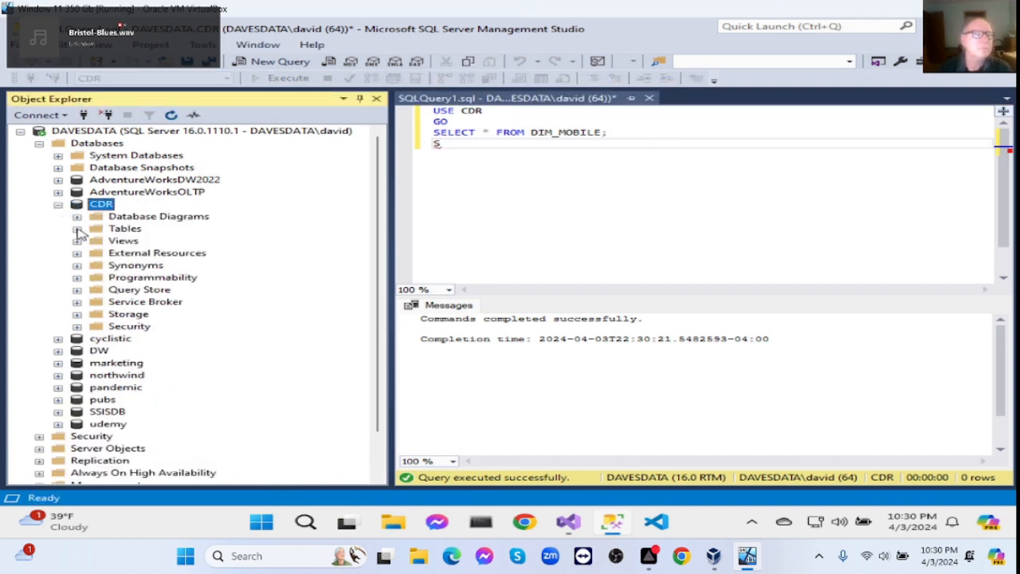
{"action": "left_click", "coordinate": [77, 229]}
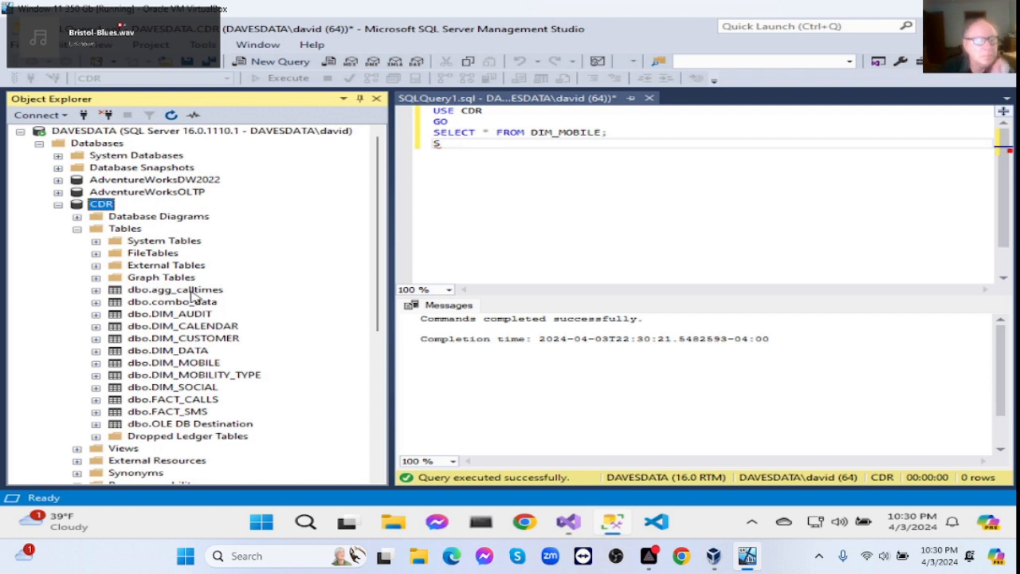
{"action": "left_click", "coordinate": [96, 424]}
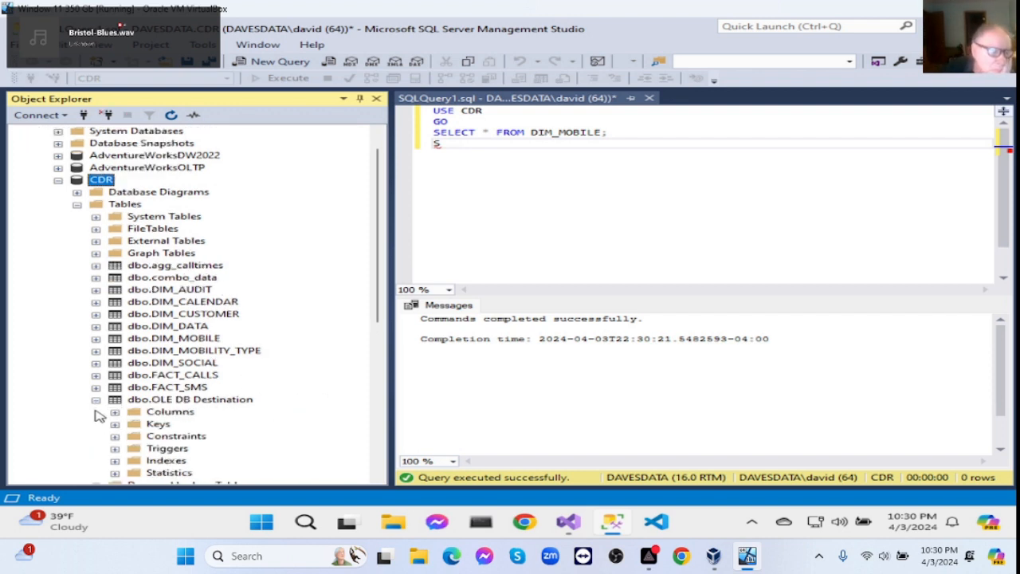
{"action": "left_click", "coordinate": [115, 412]}
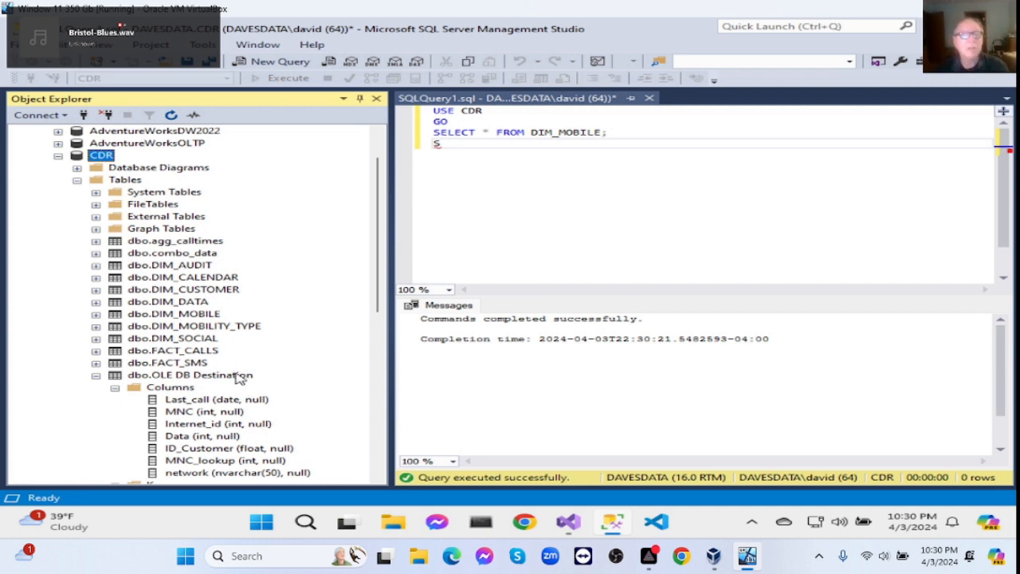
Step: Complete the second statement as SELECT top 5 * FROM [OLE DB Destination]; and execute both SELECT statements
{"action": "left_click", "coordinate": [490, 145]}
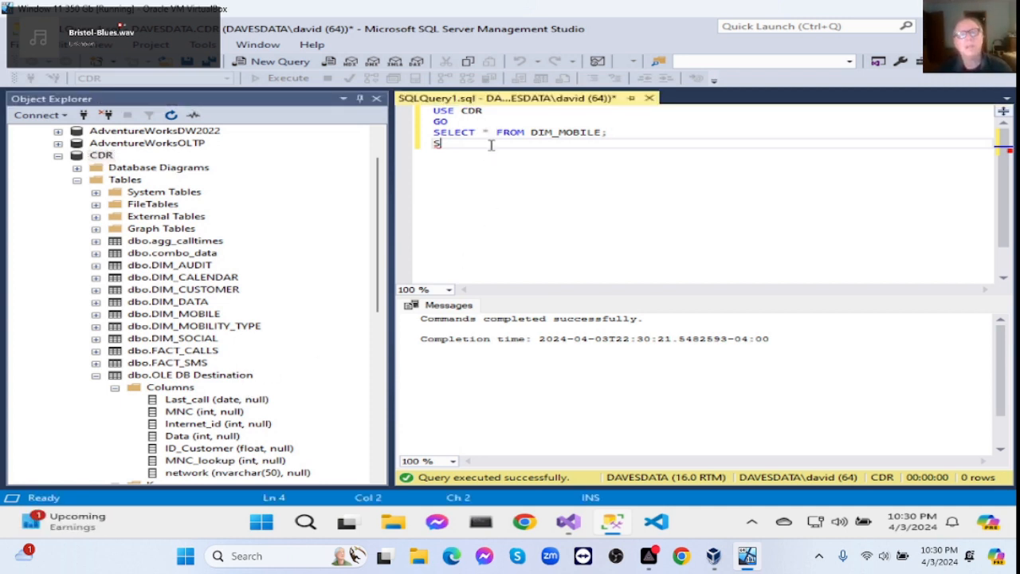
{"action": "type", "text": "ELECT"}
{"action": "key", "text": "BackSpace"}
{"action": "key", "text": "BackSpace"}
{"action": "key", "text": "BackSpace"}
{"action": "key", "text": "BackSpace"}
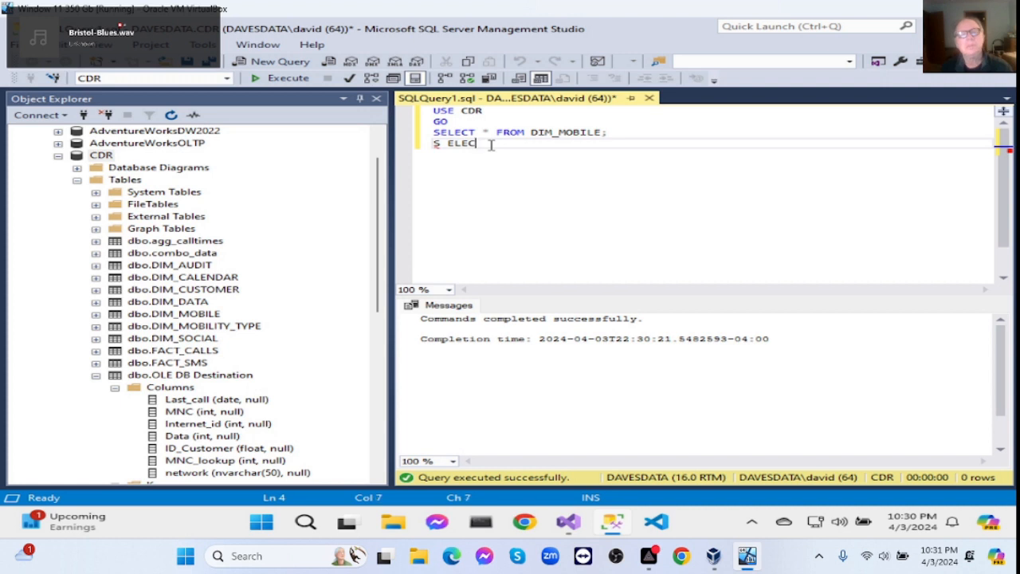
{"action": "type", "text": "E"}
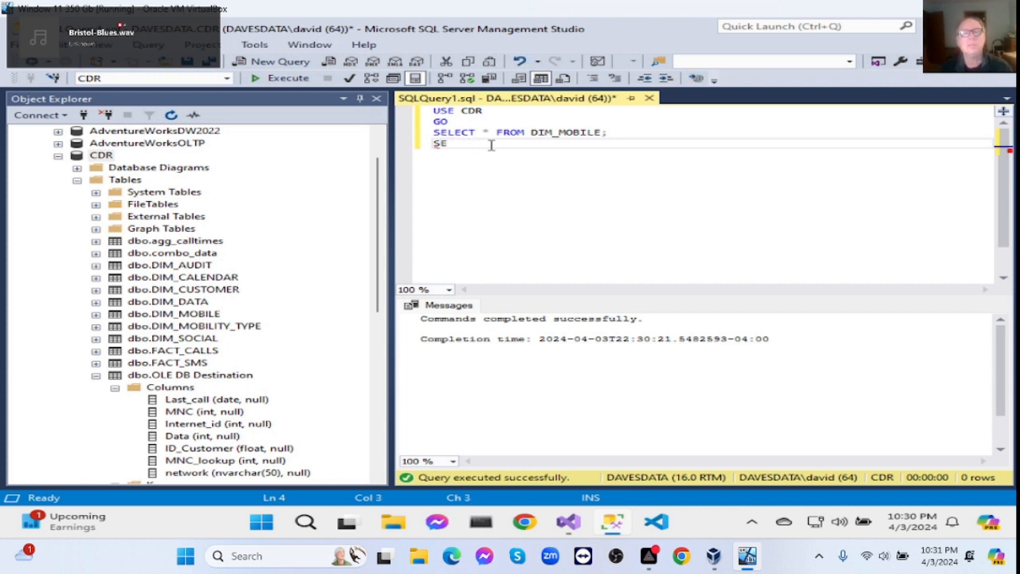
{"action": "type", "text": "LECT top "}
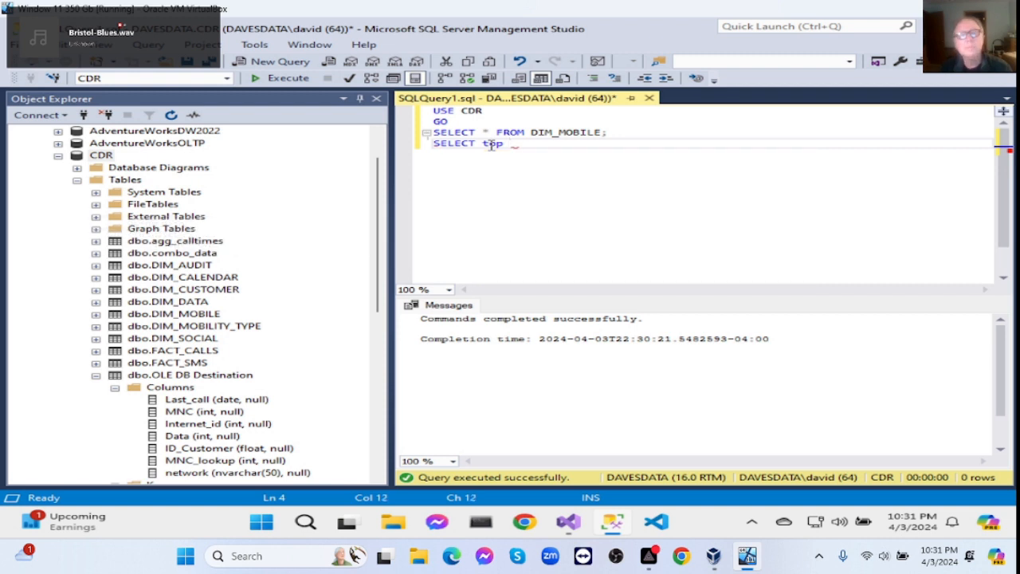
{"action": "type", "text": "5 * FROM "}
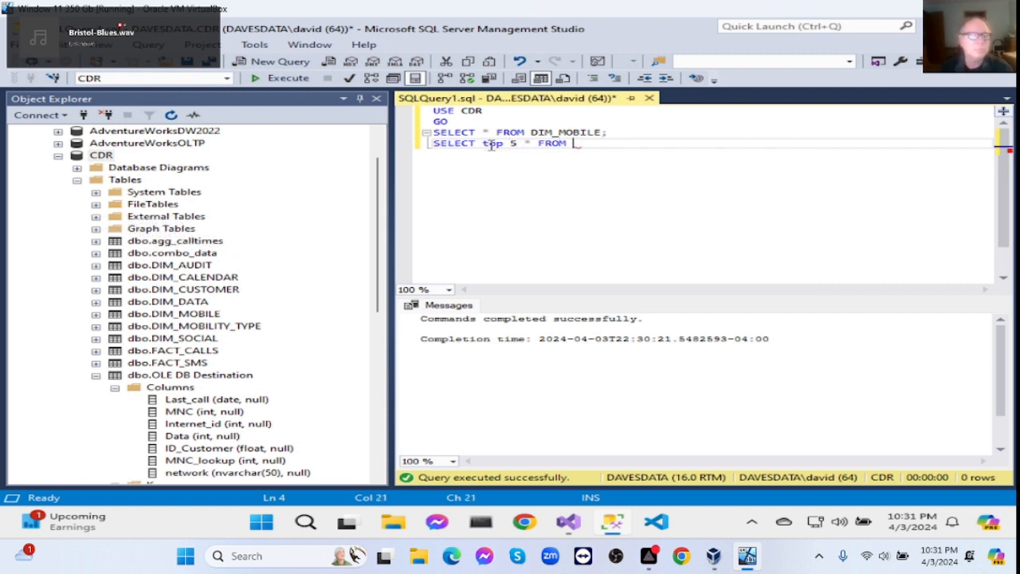
{"action": "type", "text": "opl"}
{"action": "key", "text": "BackSpace"}
{"action": "key", "text": "BackSpace"}
{"action": "key", "text": "BackSpace"}
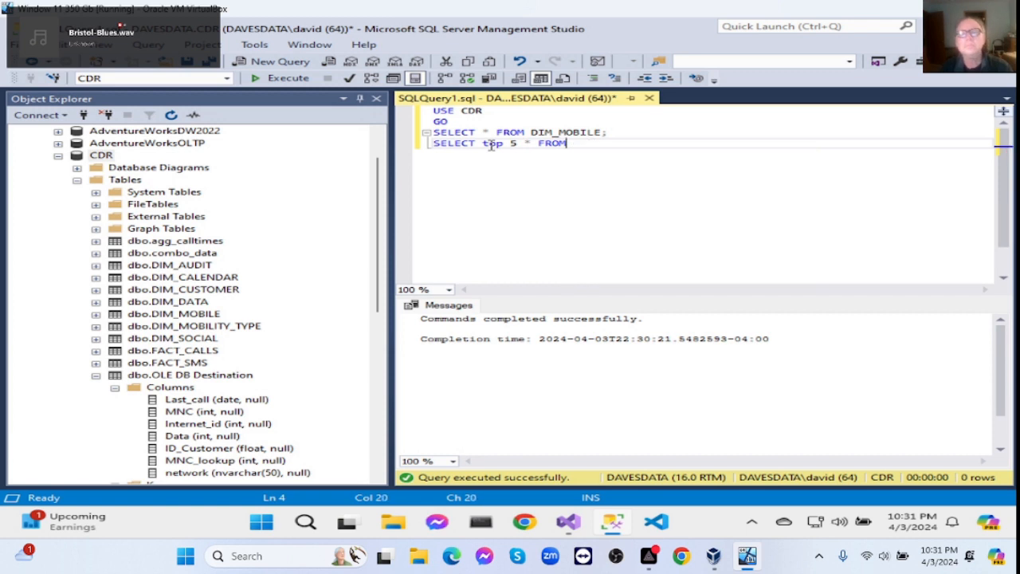
{"action": "type", "text": "ole"}
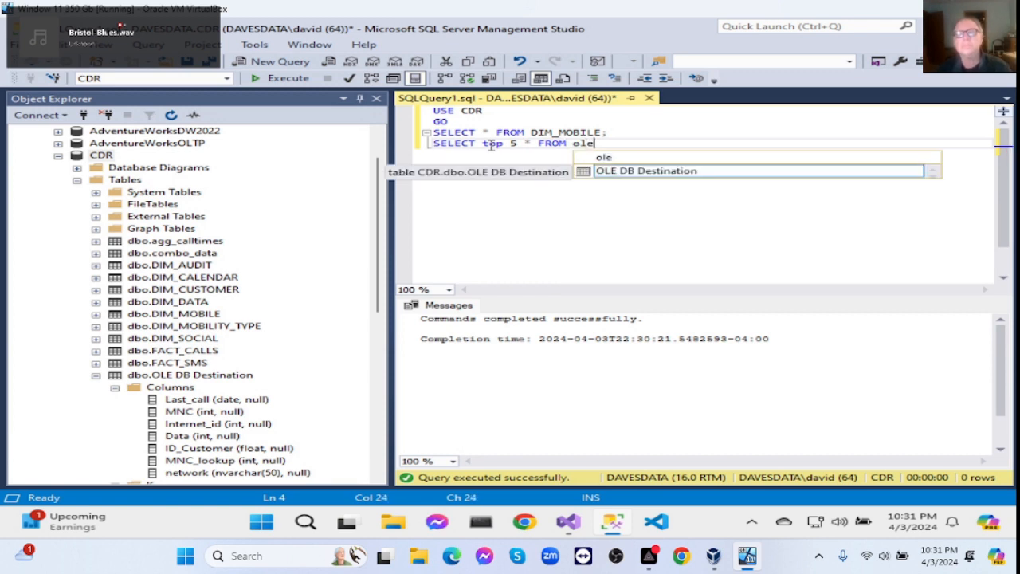
{"action": "key", "text": "Tab"}
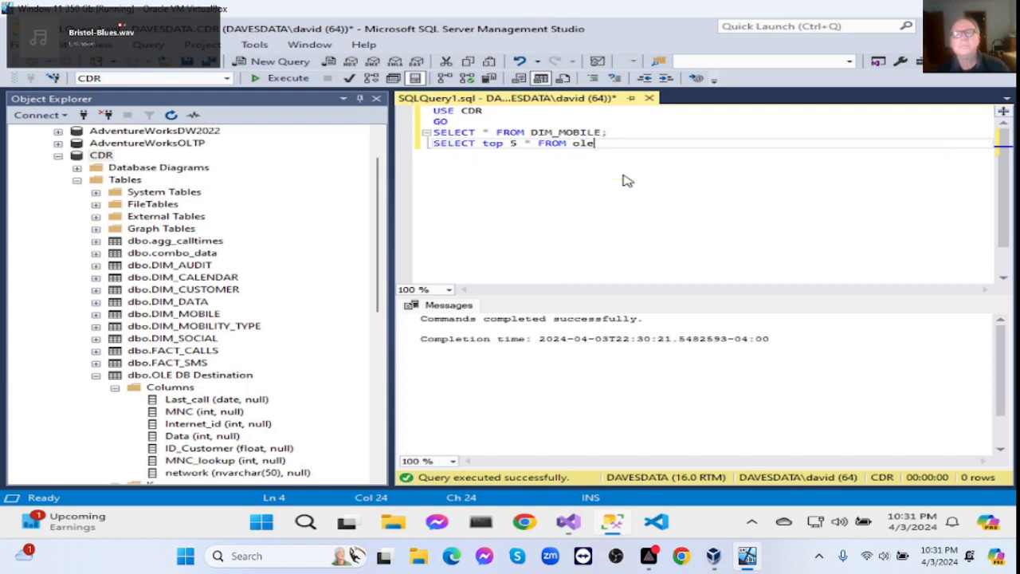
{"action": "type", "text": ";"}
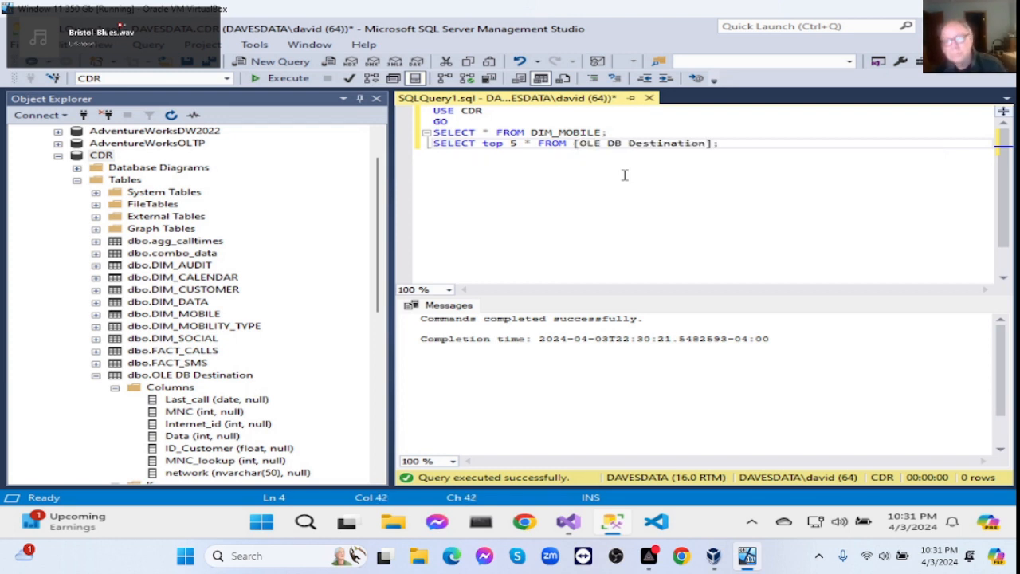
{"action": "left_click_drag", "start_coordinate": [434, 134], "coordinate": [721, 179]}
{"action": "left_click", "coordinate": [283, 77]}
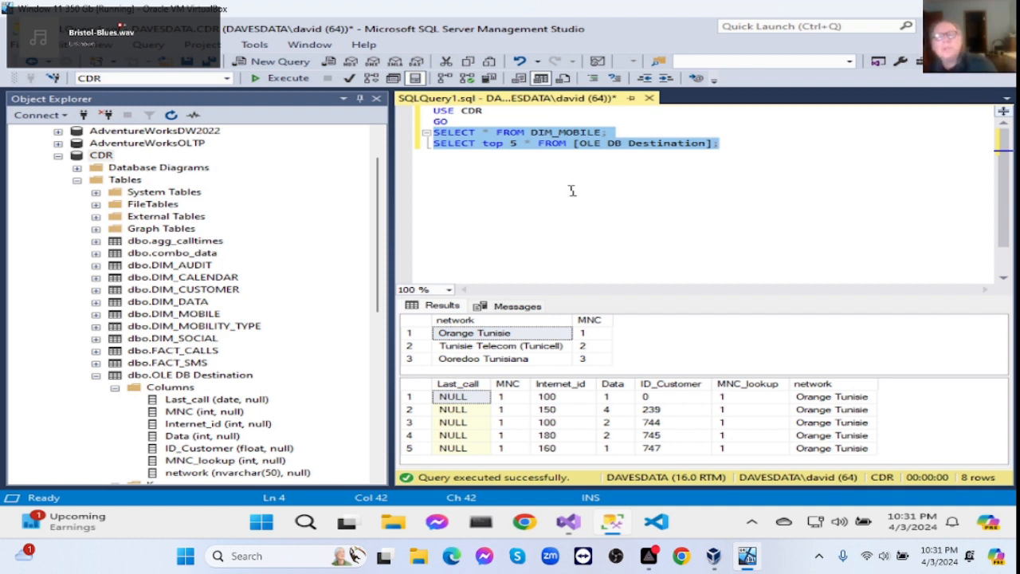
Step: Put the second statement's FROM clause on its own line and remove top 5 * after SELECT
{"action": "left_click", "coordinate": [536, 146]}
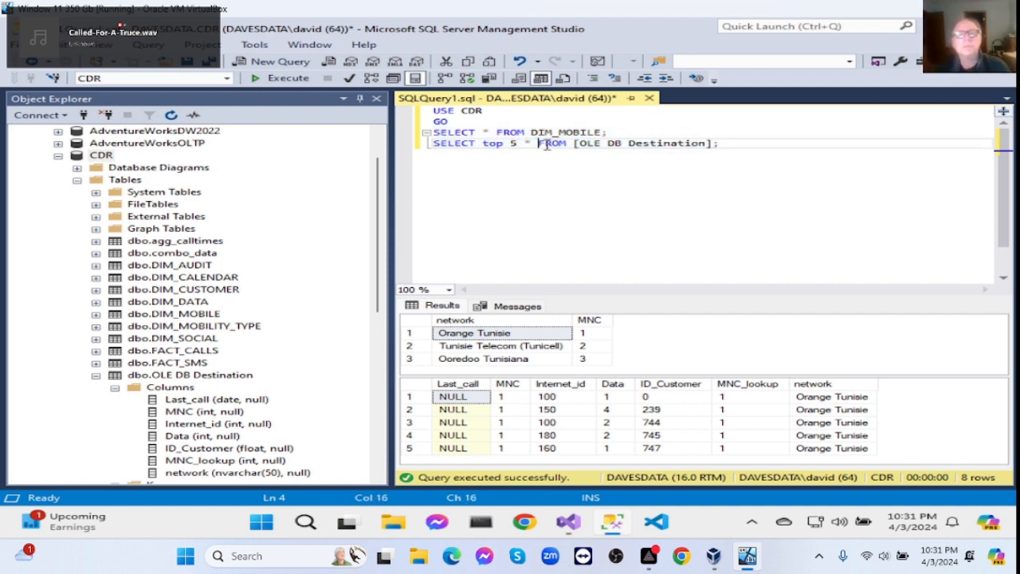
{"action": "key", "text": "Return"}
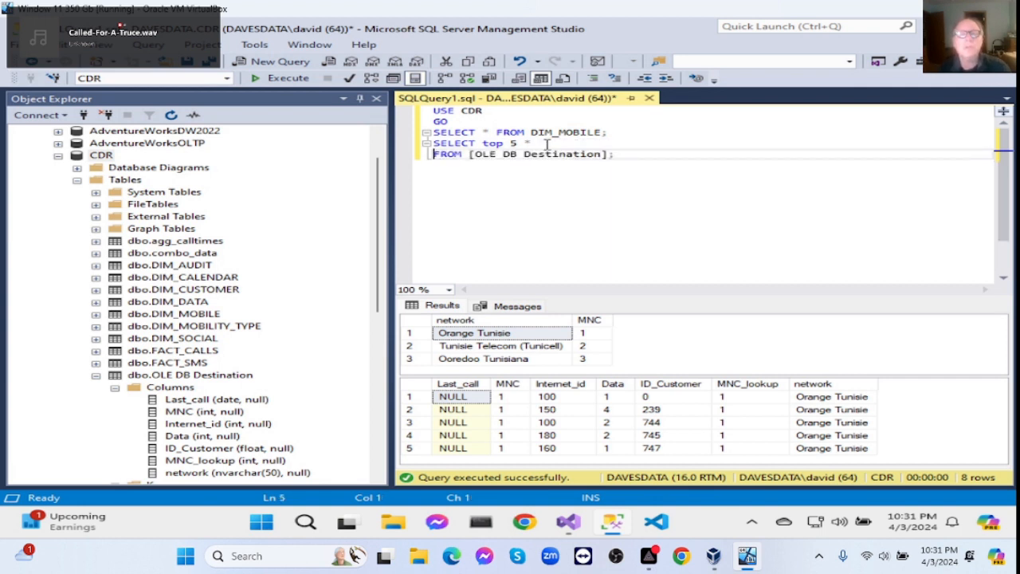
{"action": "left_click", "coordinate": [547, 144]}
{"action": "key", "text": "BackSpace"}
{"action": "key", "text": "BackSpace"}
{"action": "key", "text": "BackSpace"}
{"action": "key", "text": "BackSpace"}
{"action": "key", "text": "BackSpace"}
{"action": "key", "text": "BackSpace"}
{"action": "key", "text": "BackSpace"}
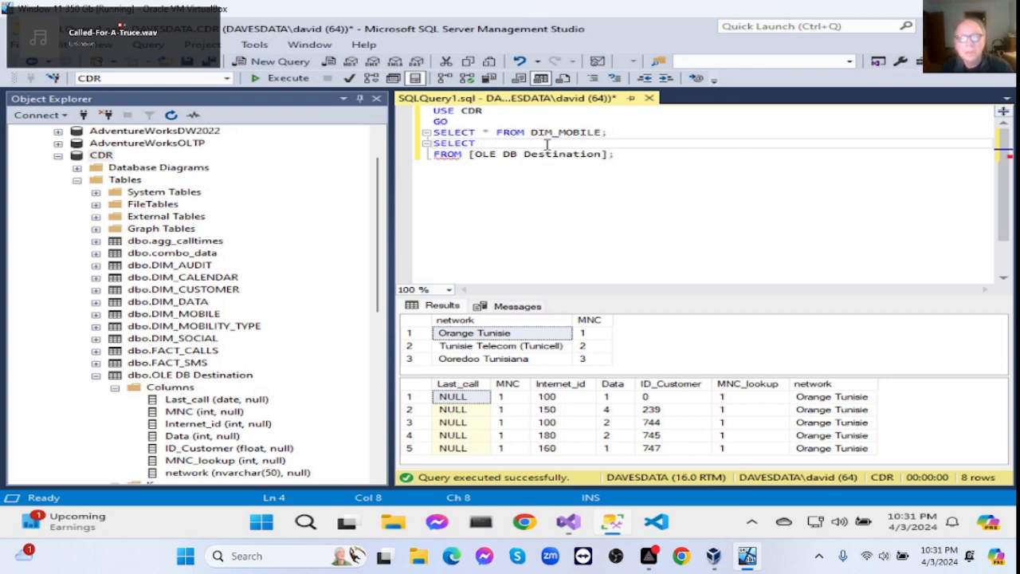
Step: Make the second SELECT return the columns MNC, MNC_lookup and network from [OLE DB Destination]
{"action": "type", "text": "MNC"}
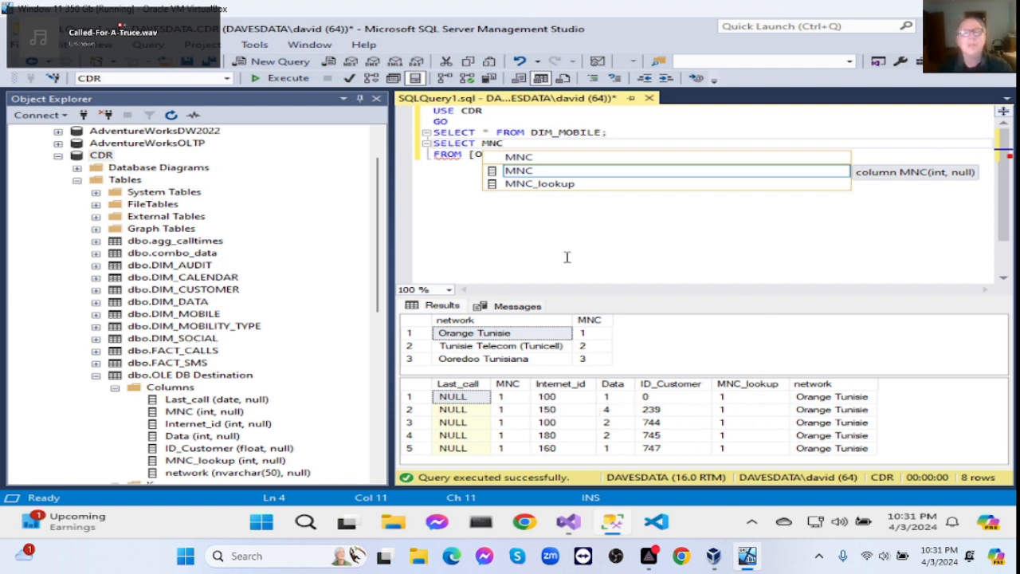
{"action": "type", "text": ","}
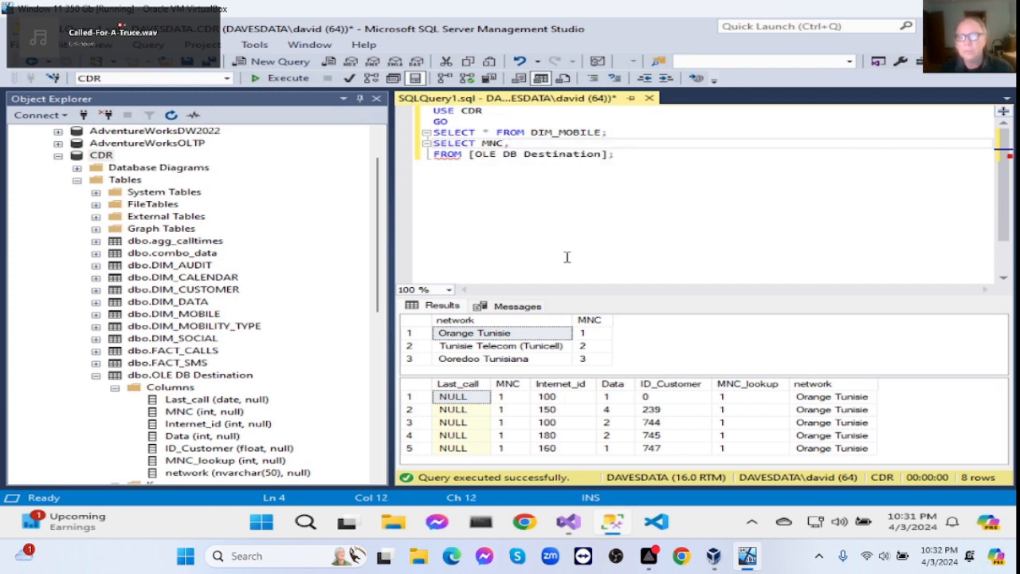
{"action": "type", "text": "netror"}
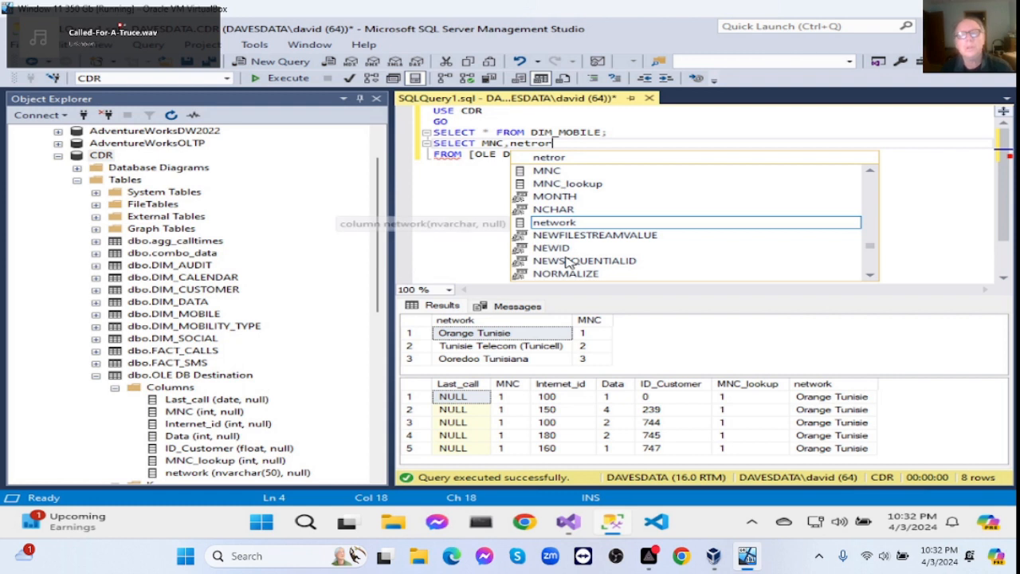
{"action": "double_click", "coordinate": [550, 224]}
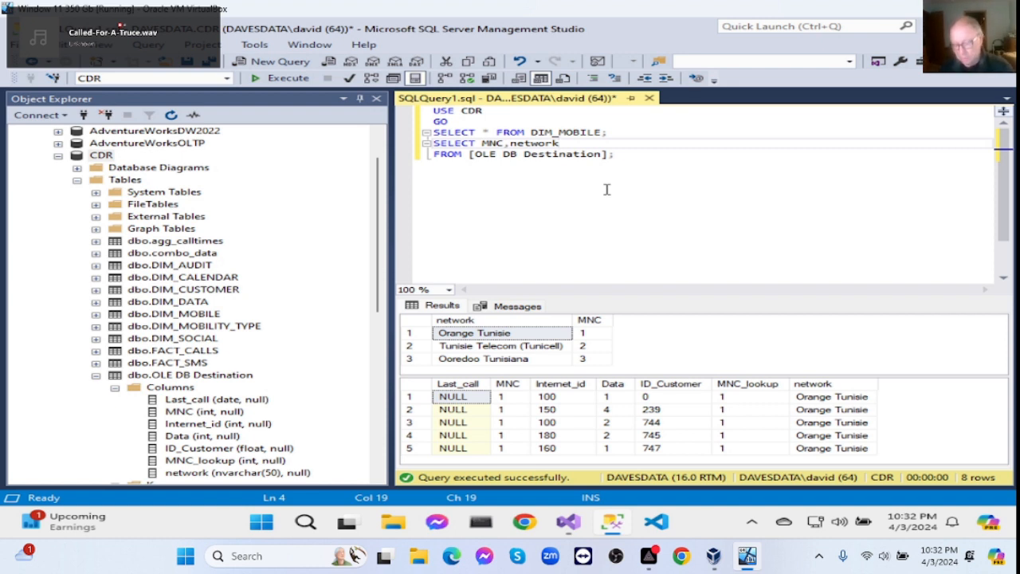
{"action": "key", "text": "Left"}
{"action": "key", "text": "Left"}
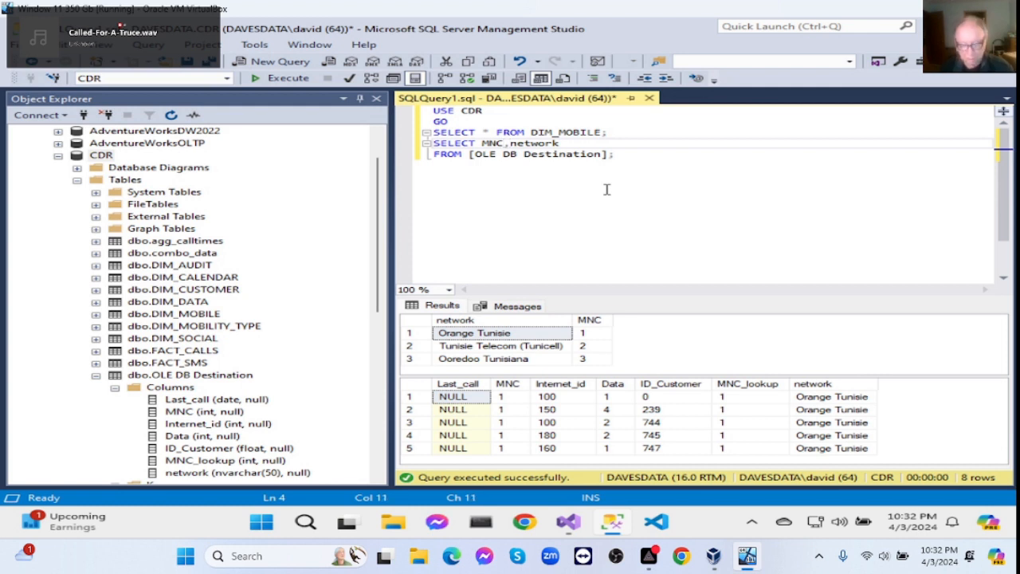
{"action": "type", "text": ",mN"}
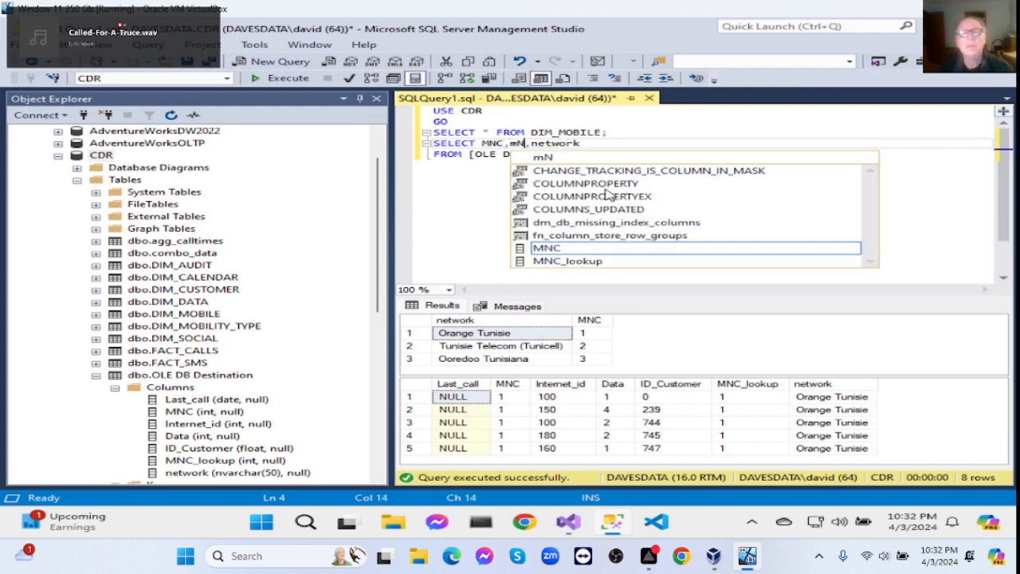
{"action": "double_click", "coordinate": [574, 262]}
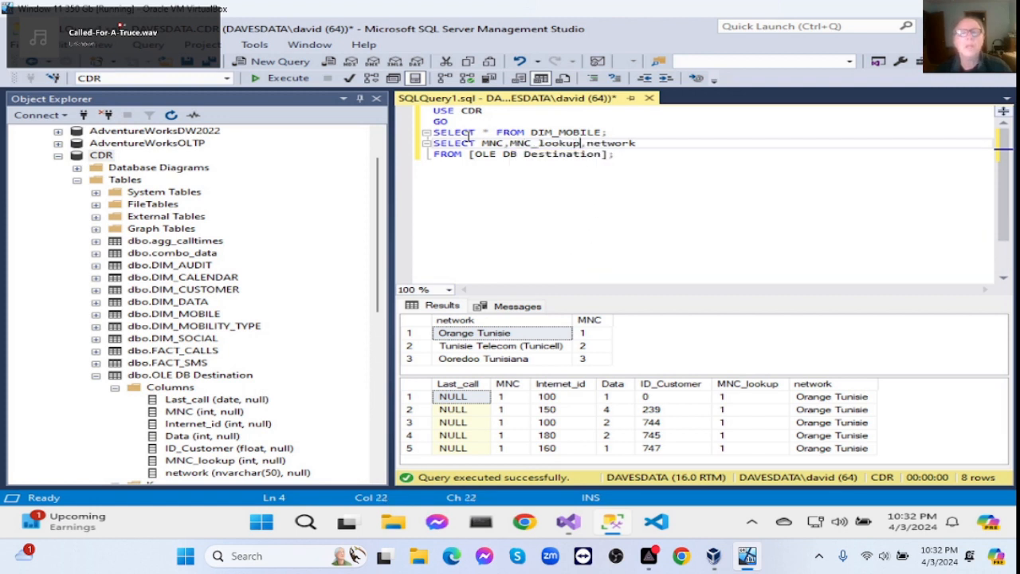
Step: Add a GROUP BY MNC,MNC_lookup,network clause on its own line before the semicolon of the second SELECT statement
{"action": "left_click_drag", "start_coordinate": [481, 144], "coordinate": [645, 146]}
{"action": "key", "text": "ctrl+c"}
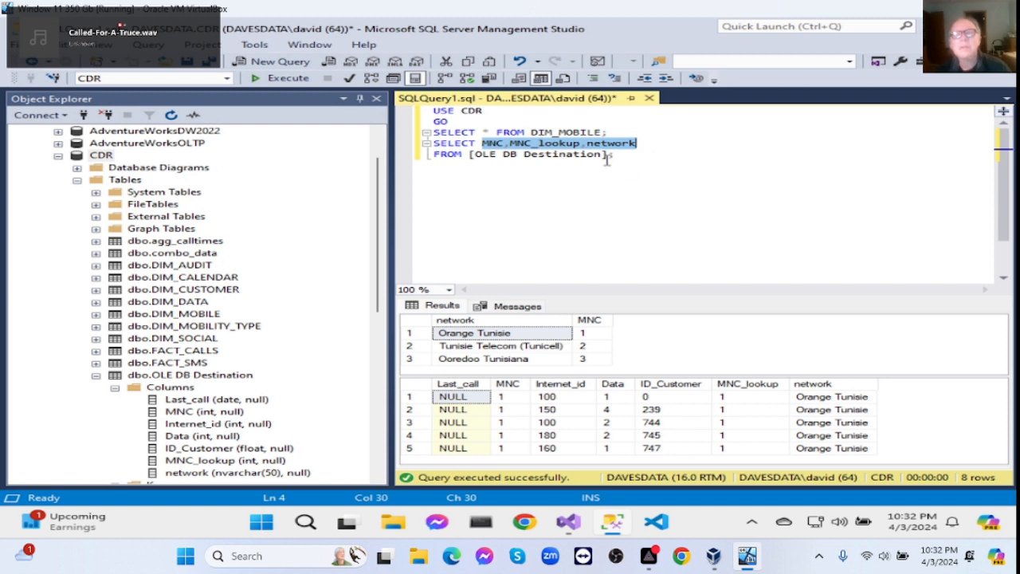
{"action": "left_click", "coordinate": [611, 156]}
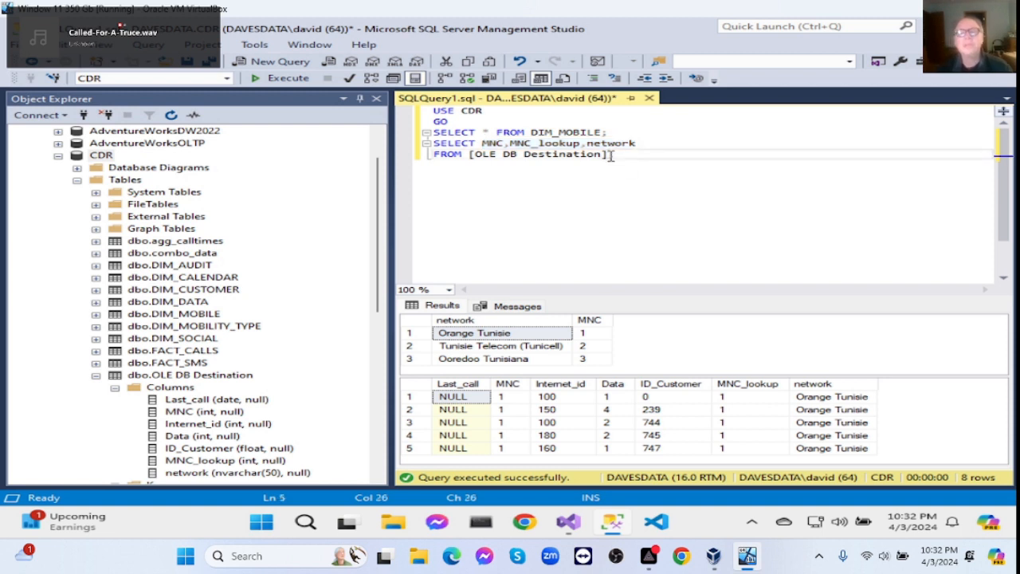
{"action": "key", "text": "Return"}
{"action": "type", "text": "GRO"}
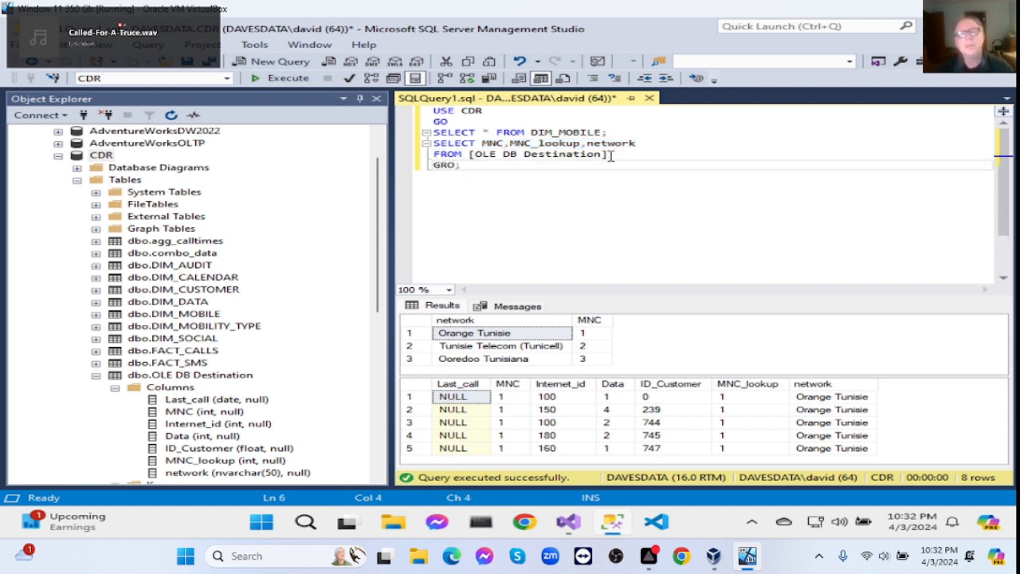
{"action": "type", "text": "UP BY"}
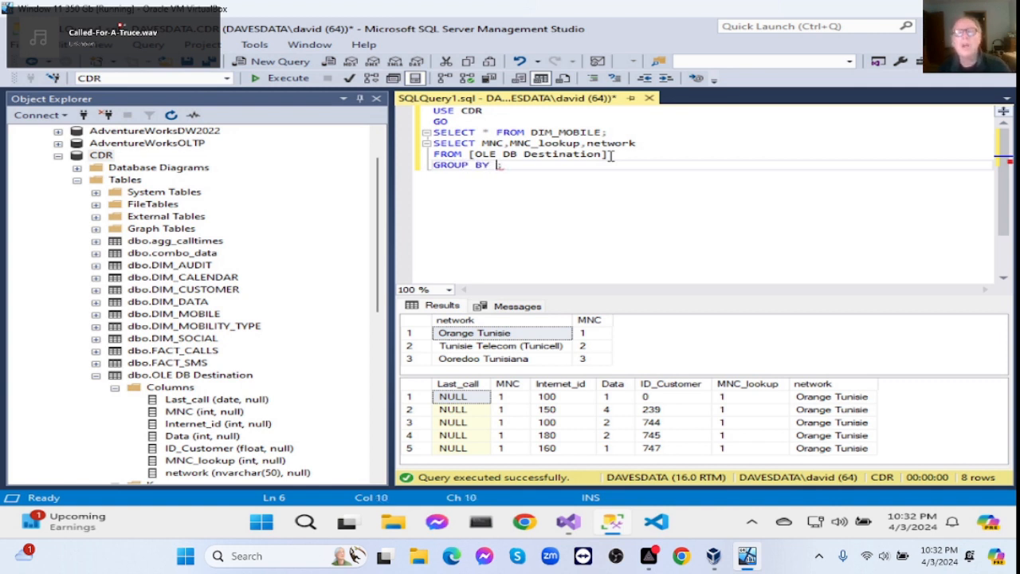
{"action": "key", "text": "ctrl+v"}
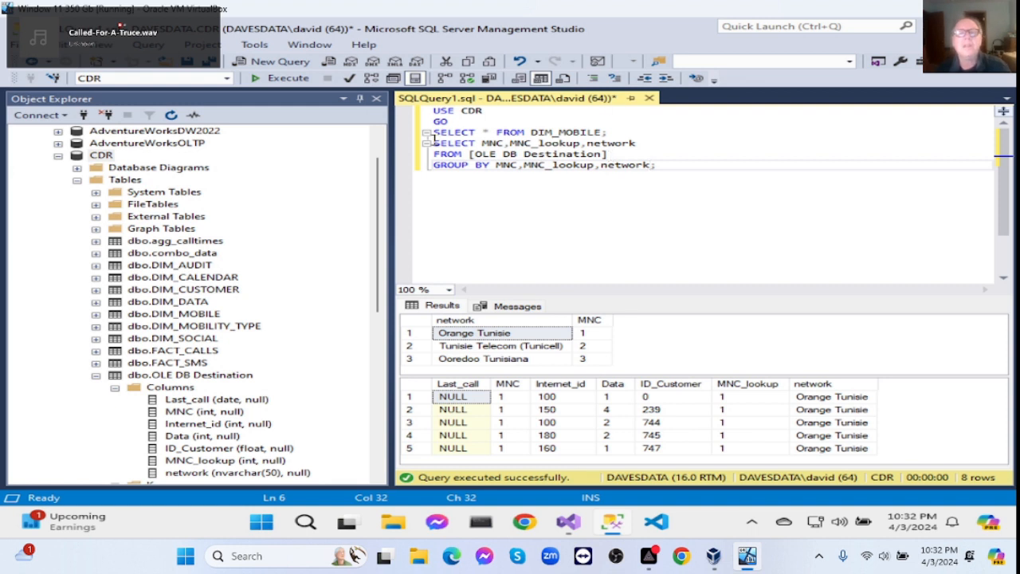
Step: Execute only the DIM_MOBILE query and the grouped [OLE DB Destination] query, and clear the text selection
{"action": "left_click_drag", "start_coordinate": [434, 132], "coordinate": [717, 174]}
{"action": "left_click", "coordinate": [315, 80]}
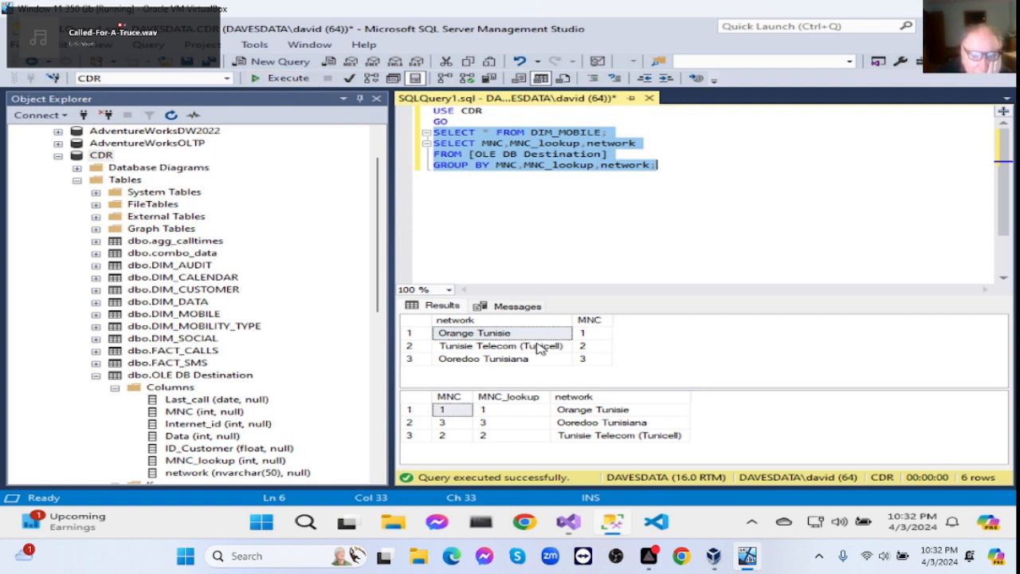
{"action": "left_click", "coordinate": [559, 203]}
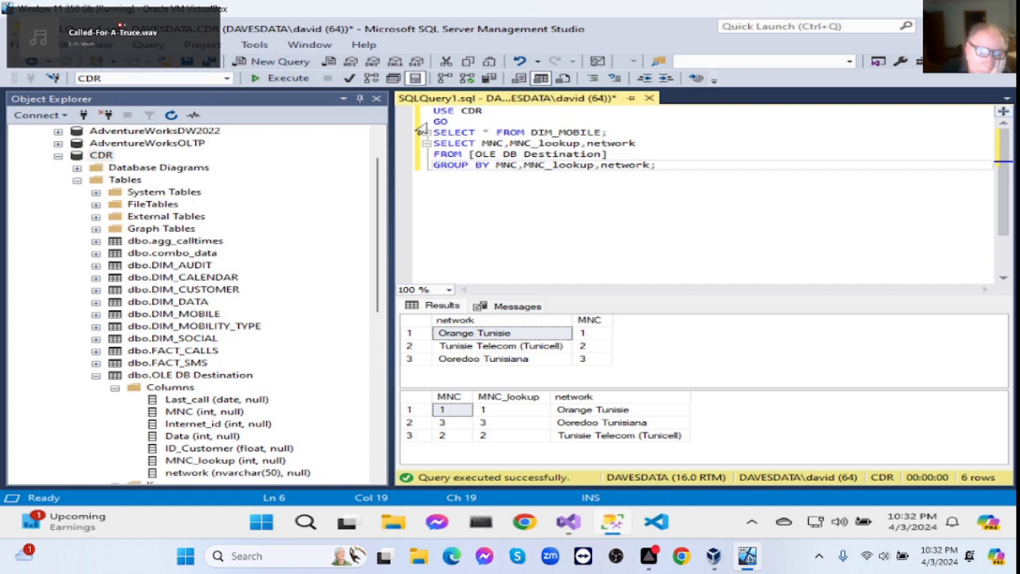